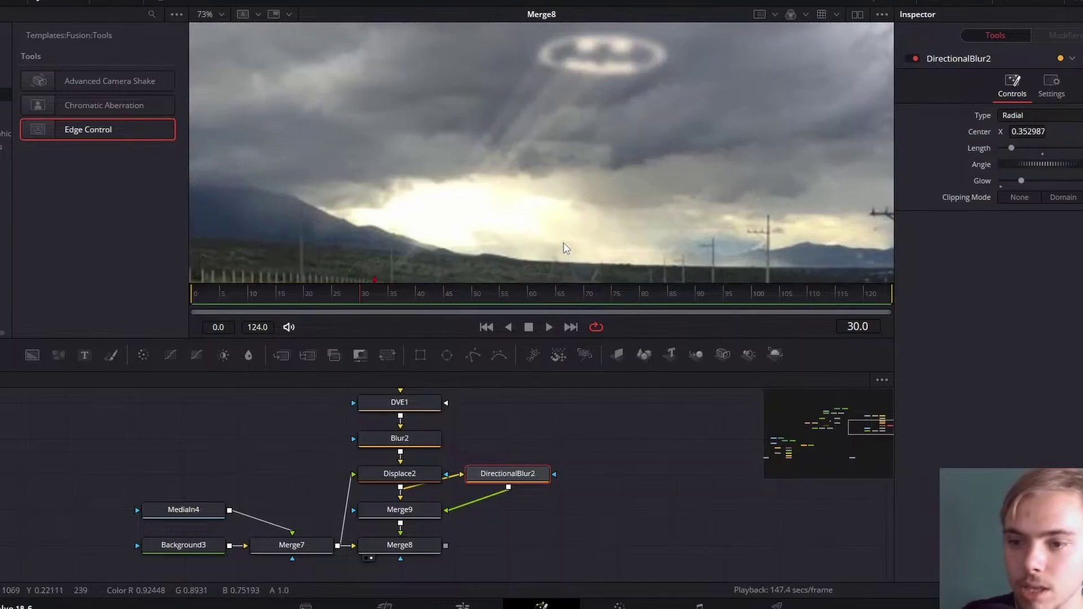
pyautogui.scroll(-2, 563, 243)
pyautogui.moveTo(428, 234); pyautogui.dragTo(645, 260)
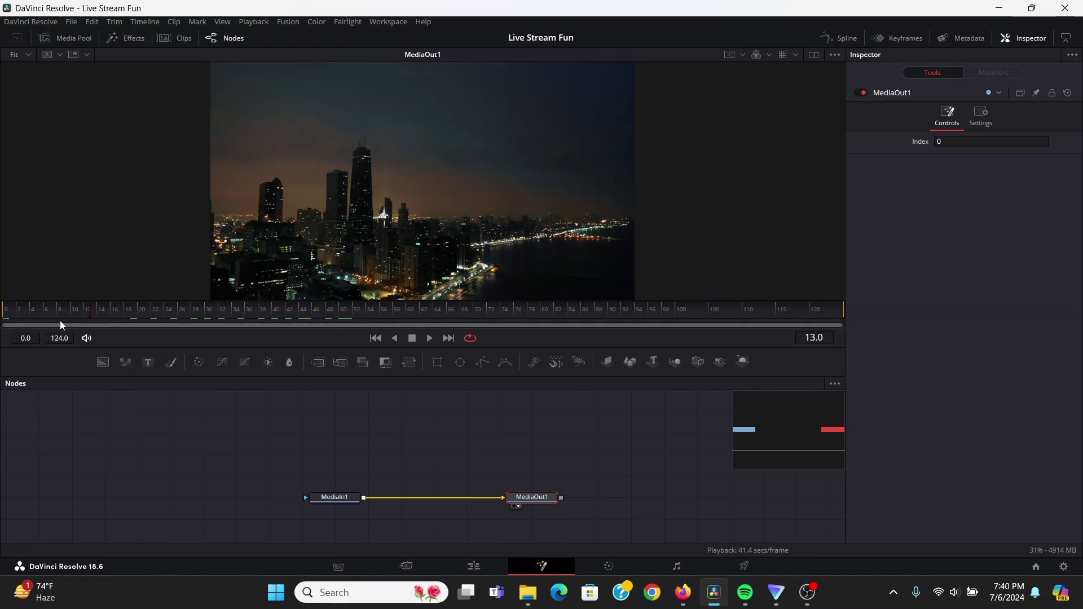
# Step: Return the city footage to frame 0 and add a Tracker node after MediaIn1
pyautogui.moveTo(154, 317); pyautogui.dragTo(87, 321)
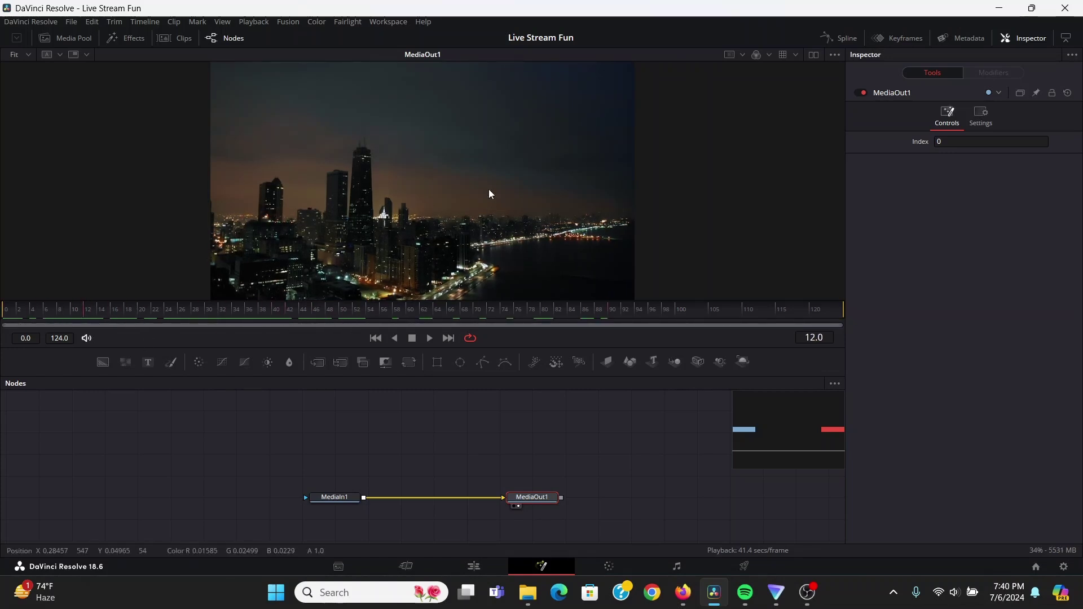
pyautogui.moveTo(292, 309); pyautogui.dragTo(3, 310)
pyautogui.scroll(4, 380, 218)
pyautogui.moveTo(338, 312); pyautogui.dragTo(5, 304)
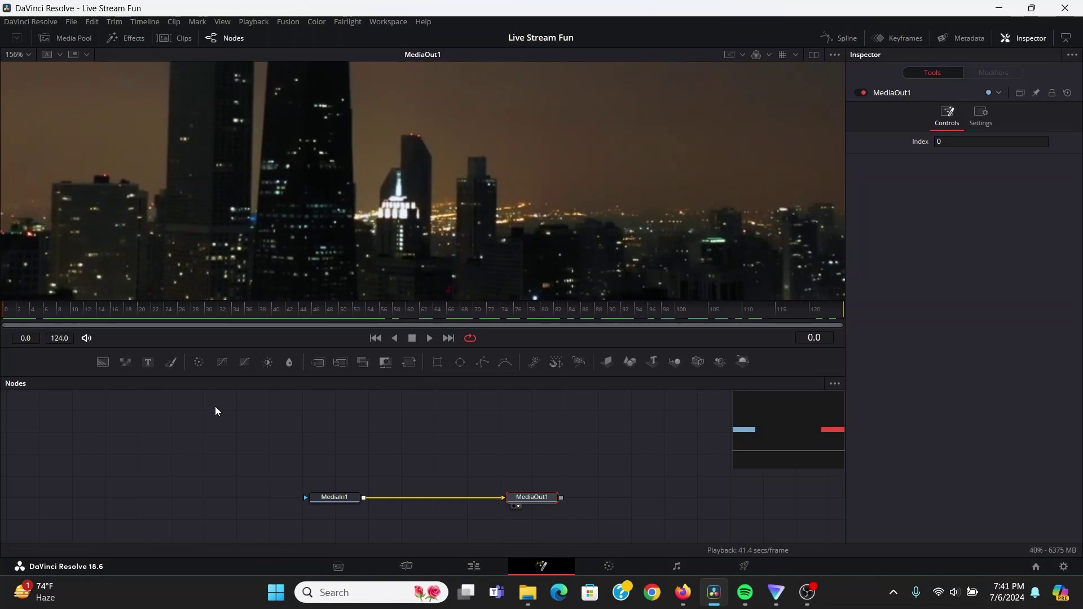
pyautogui.click(339, 497)
pyautogui.hotkey('shift', 'space')
pyautogui.write('tr')
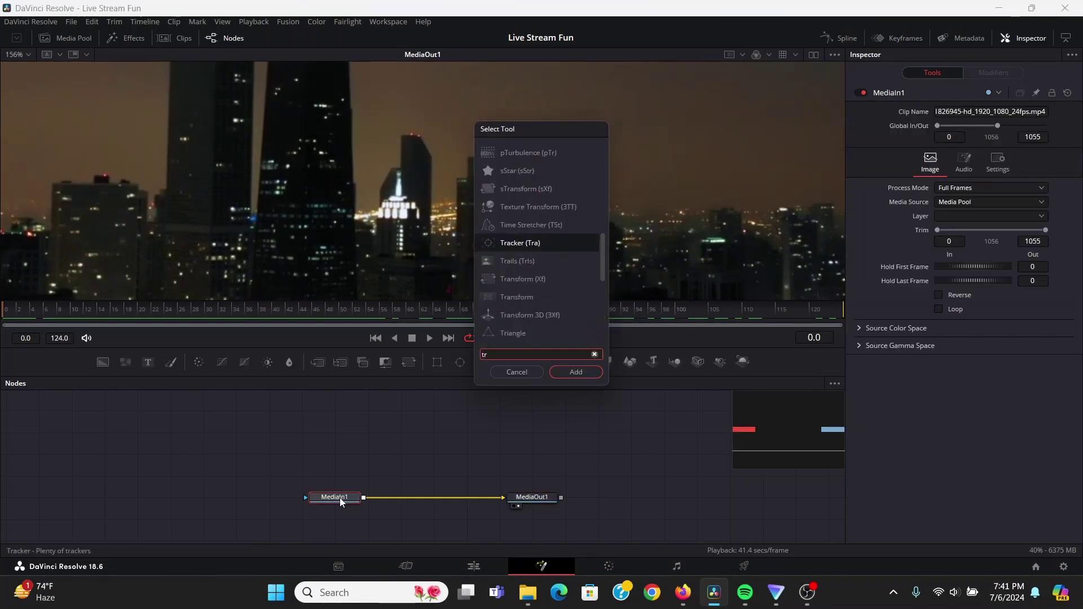
pyautogui.press('Return')
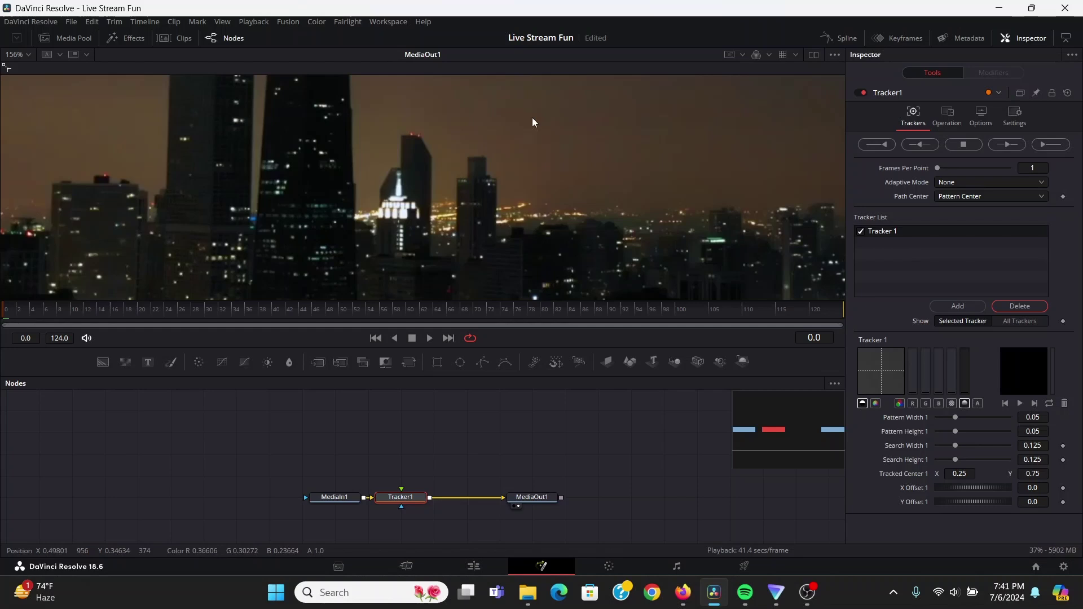
# Step: Position Tracker 1 at frame 0 on the small bright rooftop light among the mid-distance buildings and shrink its pattern box tightly around it
pyautogui.scroll(-2, 508, 233)
pyautogui.moveTo(276, 310); pyautogui.dragTo(2, 309)
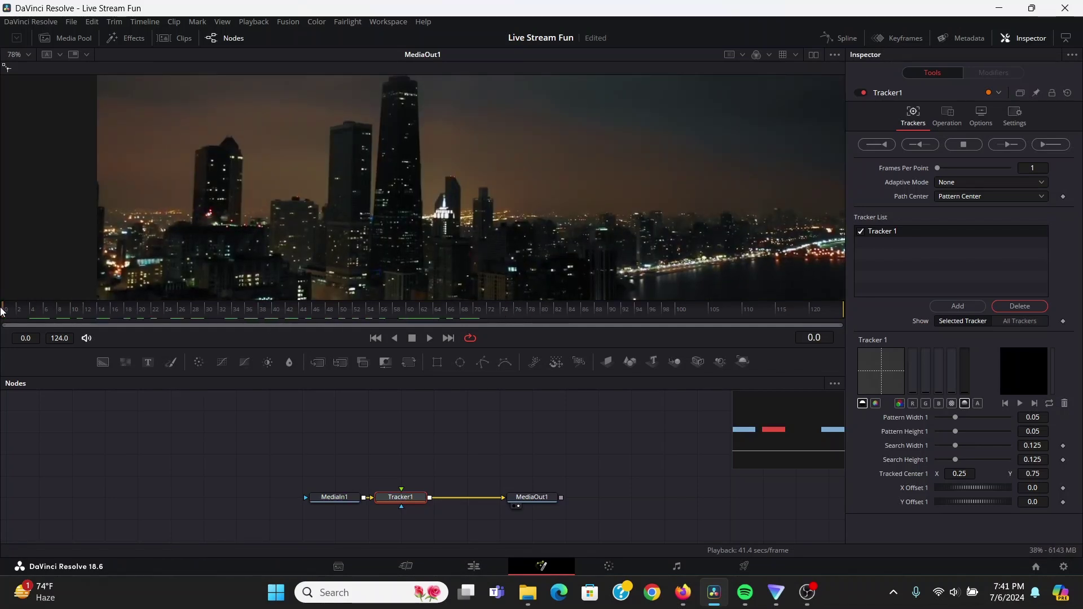
pyautogui.scroll(2, 505, 259)
pyautogui.moveTo(517, 199); pyautogui.dragTo(486, 276)
pyautogui.moveTo(540, 310); pyautogui.dragTo(2, 309)
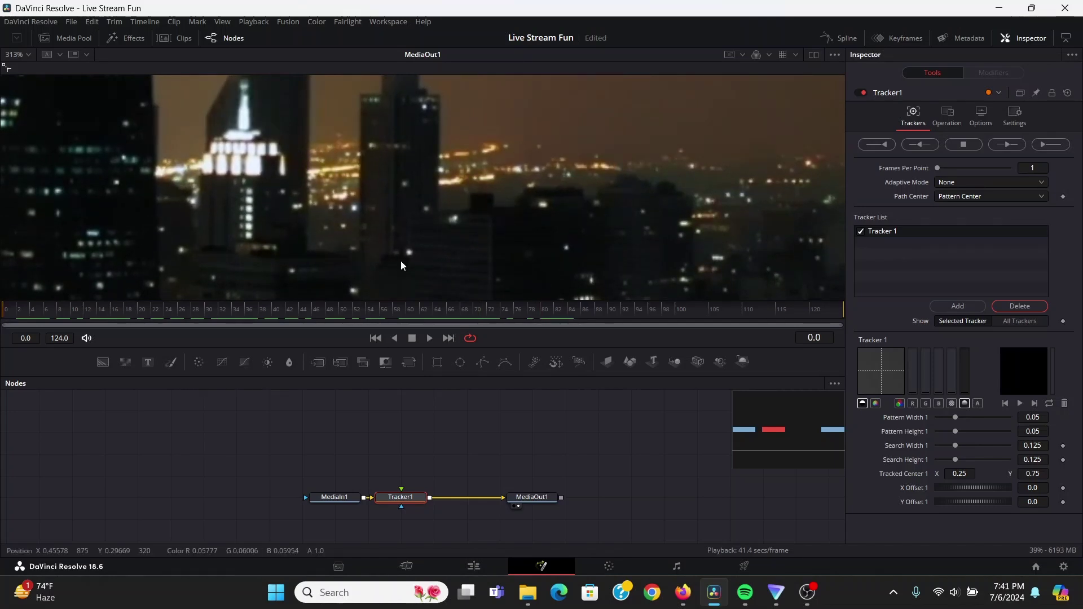
pyautogui.scroll(-5, 401, 262)
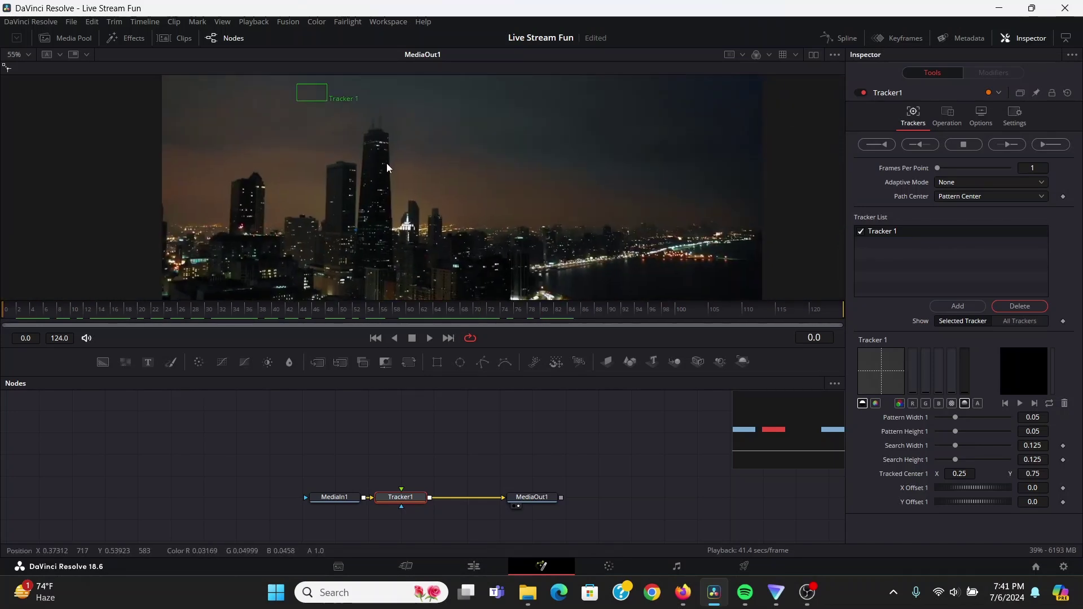
pyautogui.moveTo(296, 86); pyautogui.dragTo(430, 225)
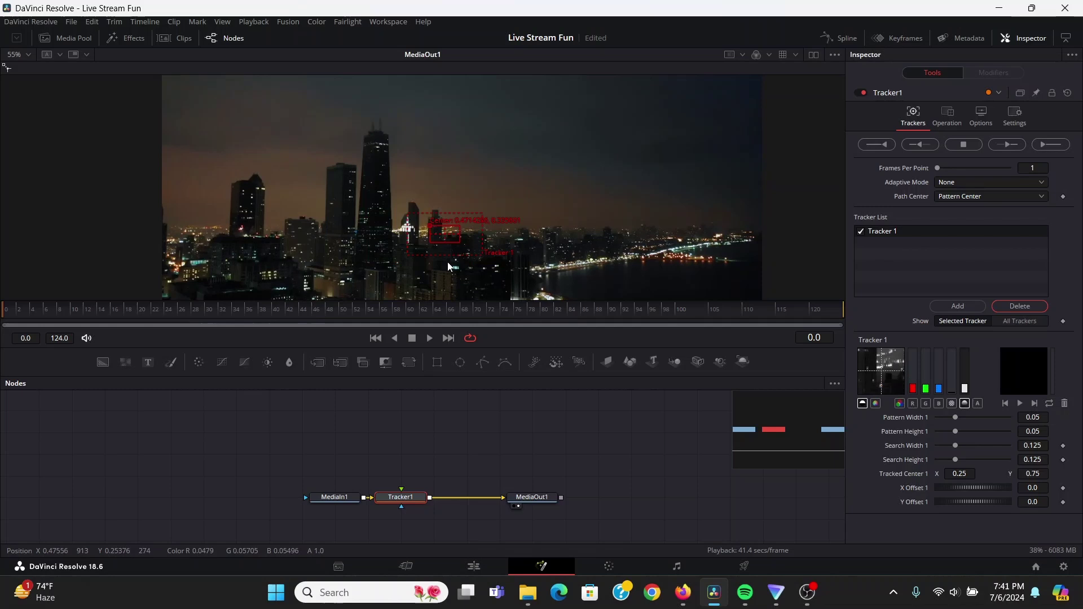
pyautogui.scroll(8, 446, 253)
pyautogui.moveTo(448, 154); pyautogui.dragTo(461, 208)
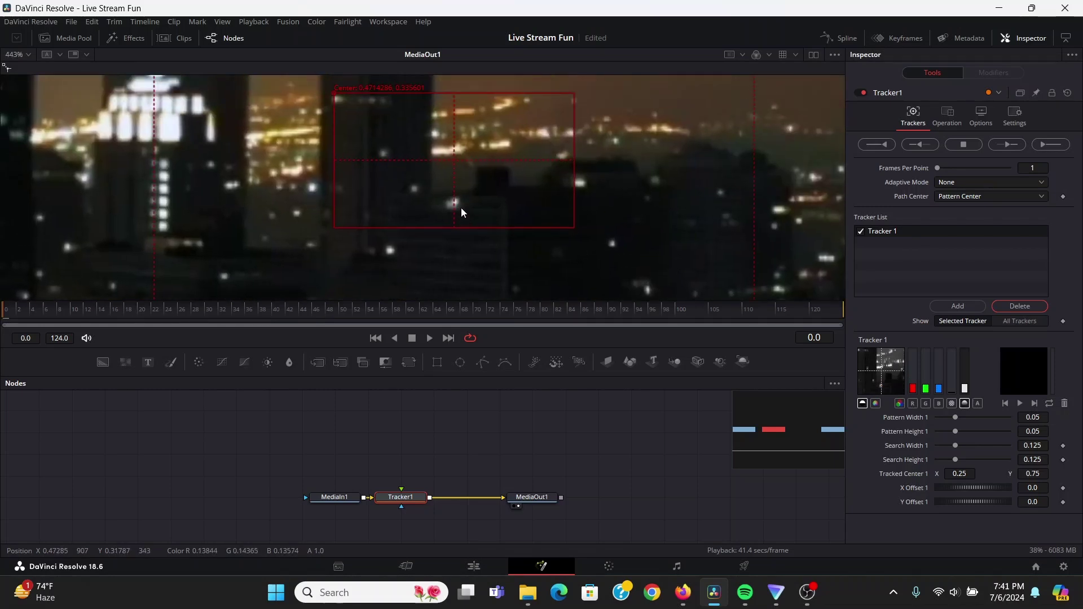
pyautogui.moveTo(334, 92); pyautogui.dragTo(335, 138)
pyautogui.scroll(-2, 353, 184)
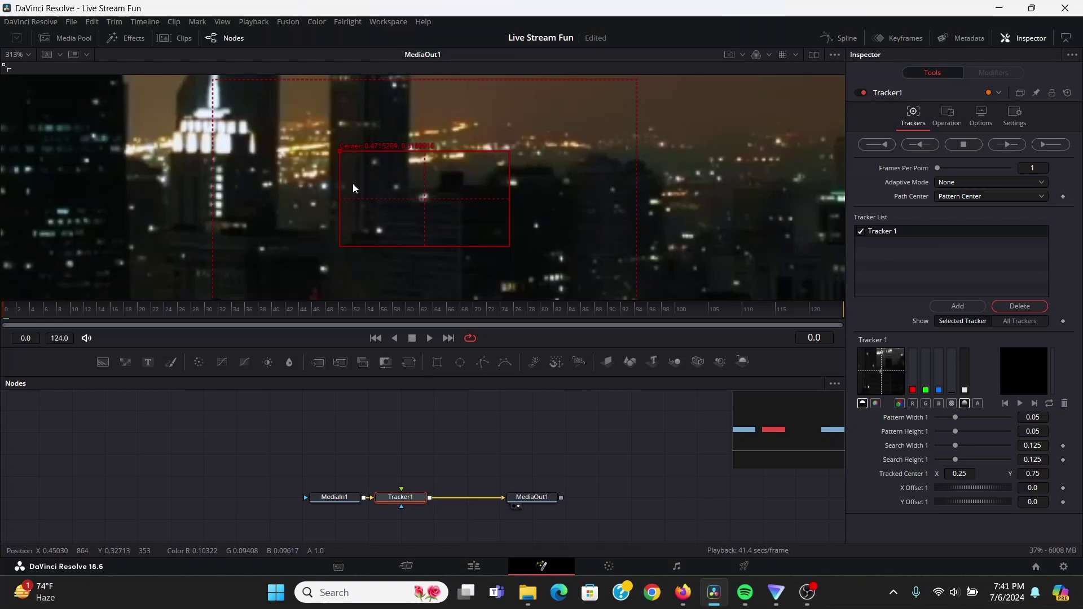
pyautogui.moveTo(339, 241); pyautogui.dragTo(395, 222)
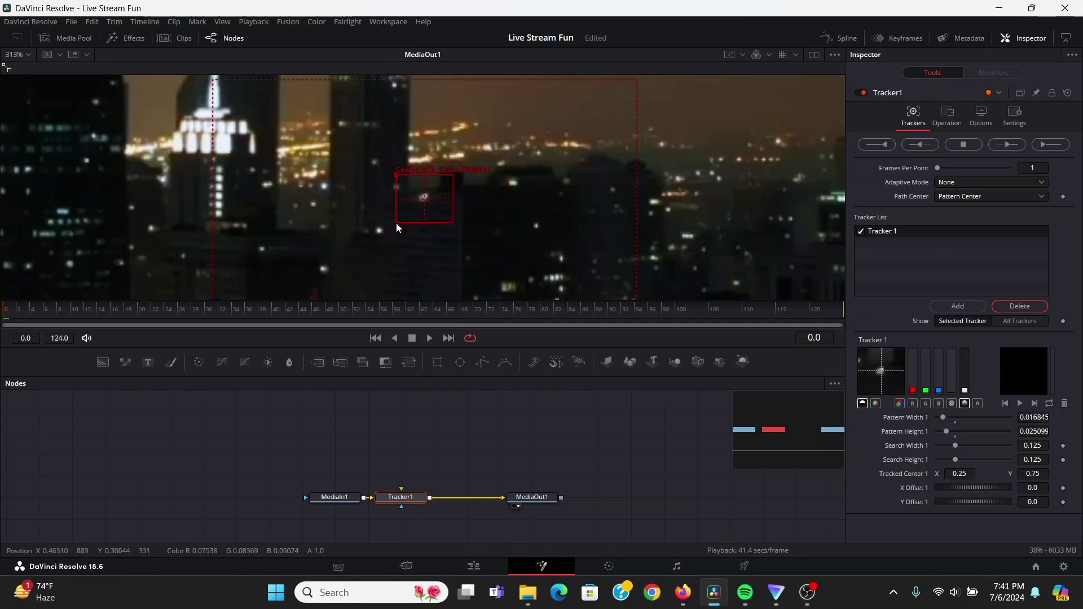
# Step: Set the tracker's adaptive mode to Best match and track the rooftop light forward through frame 124
pyautogui.click(960, 179)
pyautogui.click(965, 221)
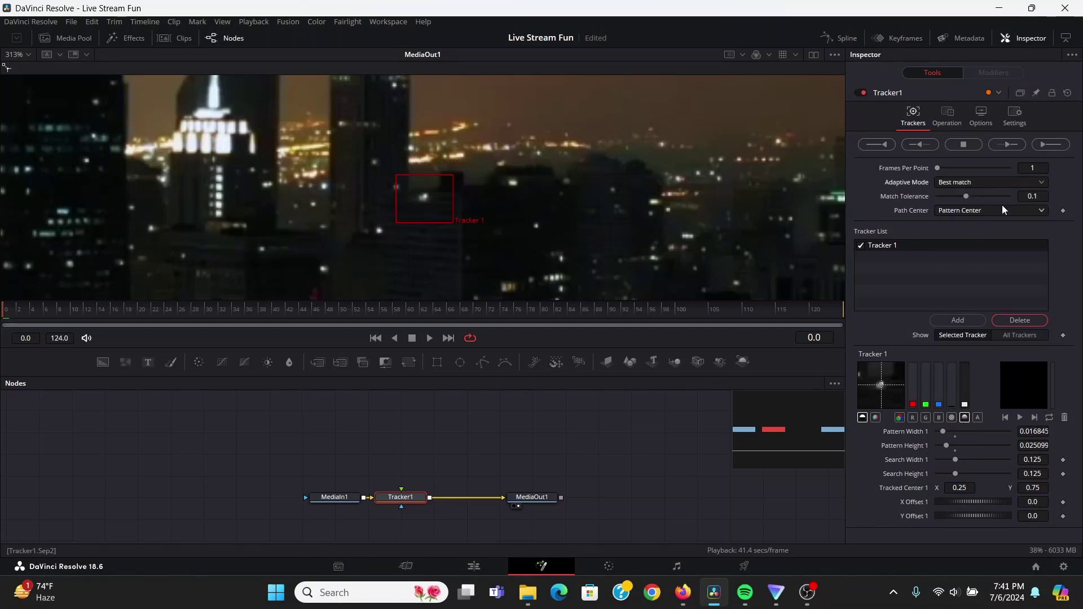
pyautogui.click(1007, 145)
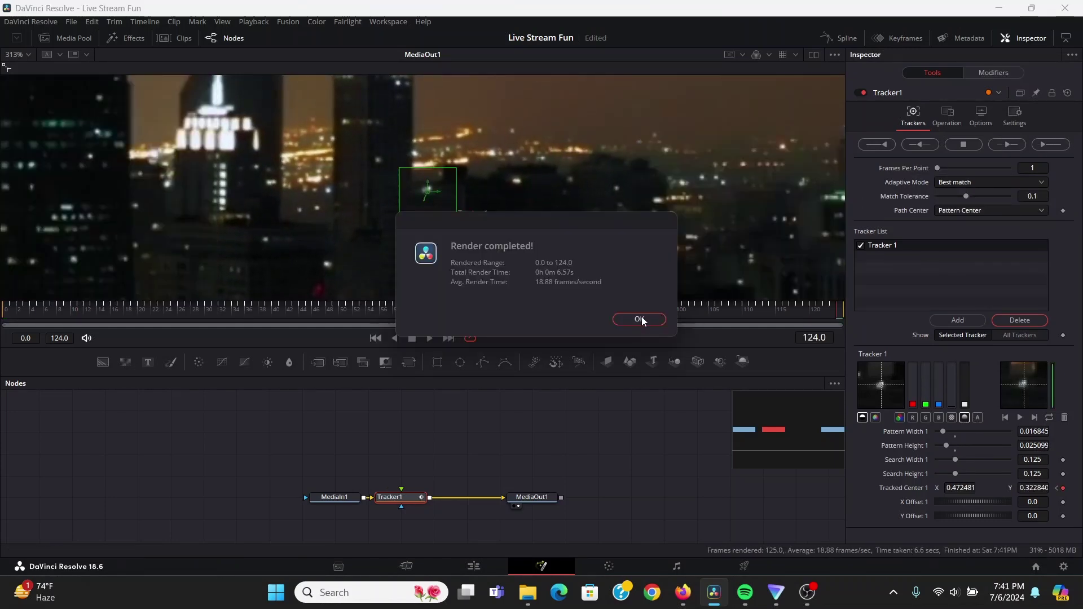
pyautogui.click(639, 319)
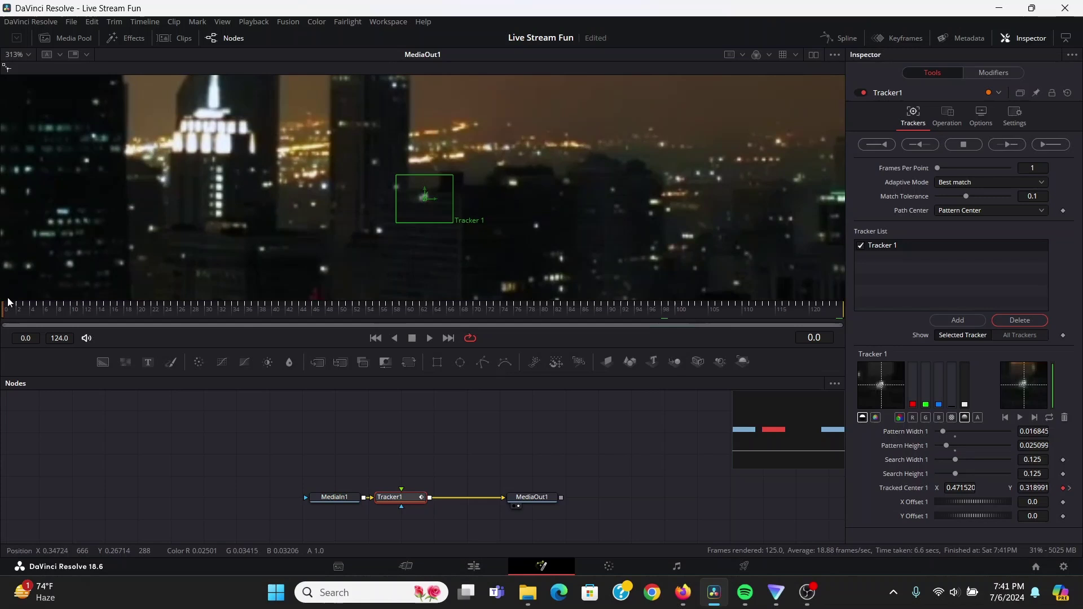
# Step: Set the tracker's operation to Match Move and fit the whole frame in the viewer
pyautogui.click(947, 117)
pyautogui.click(952, 141)
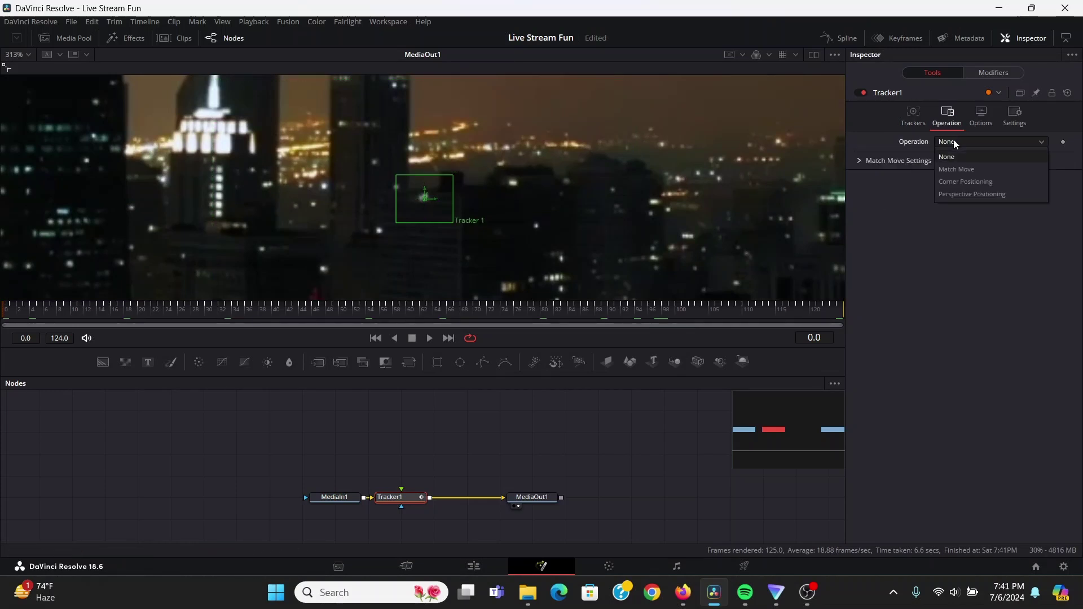
pyautogui.click(953, 164)
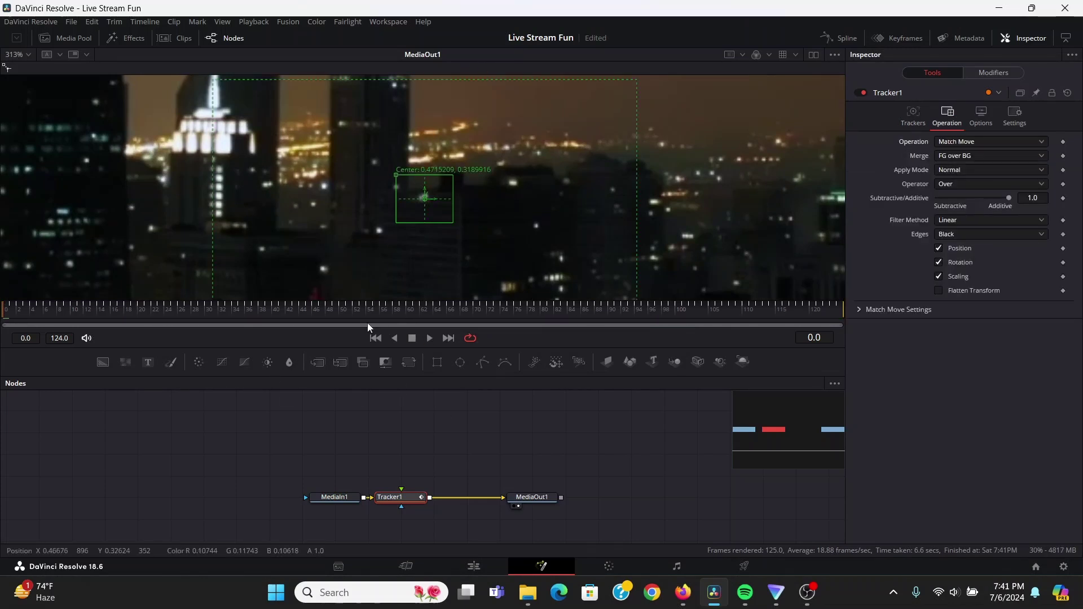
pyautogui.moveTo(442, 450); pyautogui.dragTo(471, 462)
pyautogui.click(515, 427)
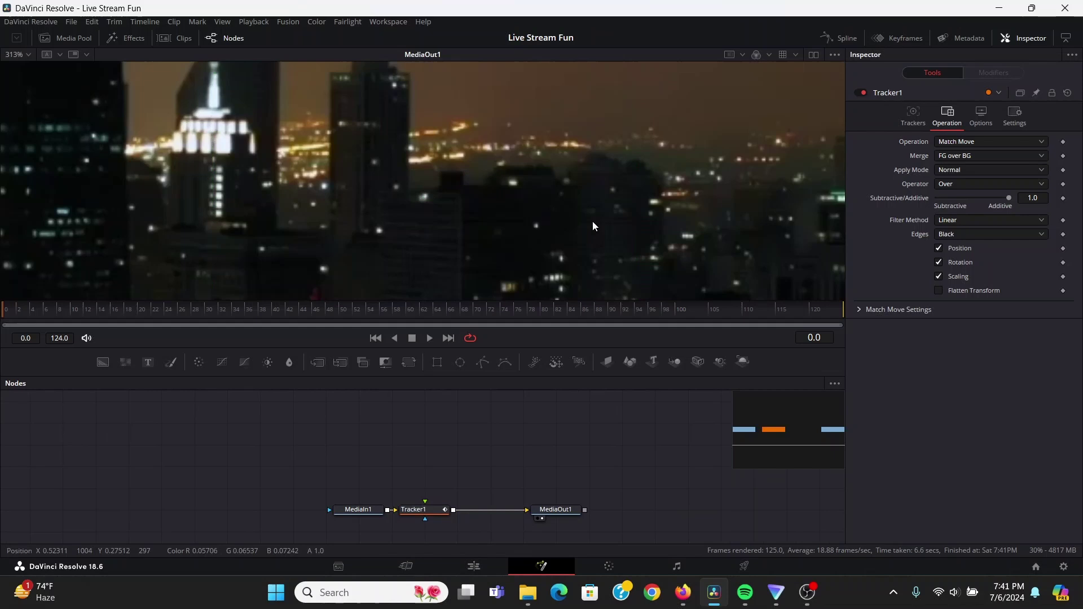
pyautogui.hotkey('ctrl', 'f')
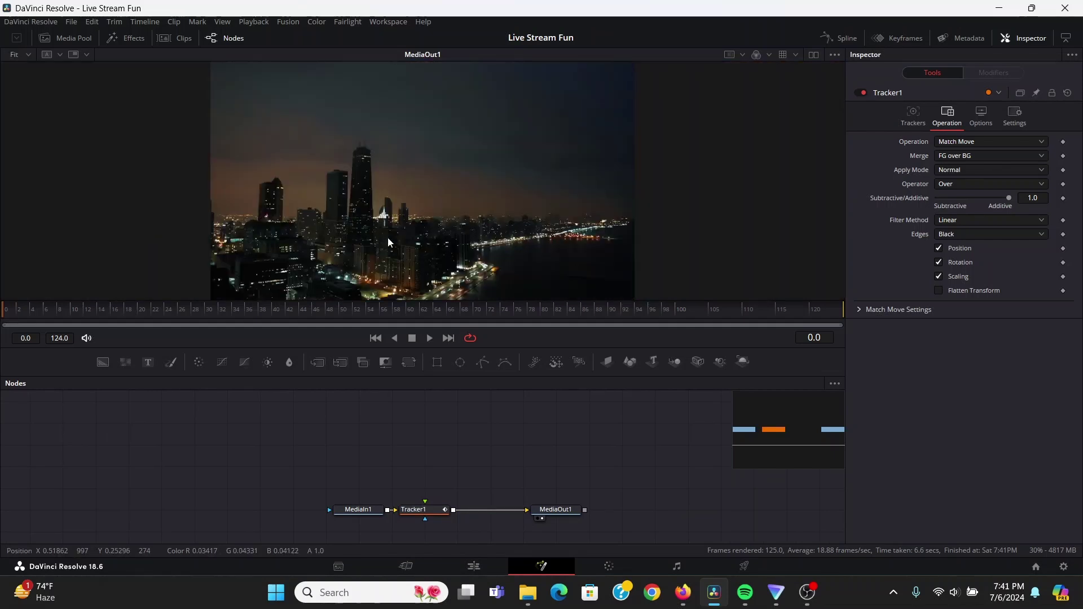
# Step: Add Batman-Logo-1966.png from the media pool to the node graph above MediaIn1 and display it in the viewer
pyautogui.click(76, 36)
pyautogui.moveTo(186, 121); pyautogui.dragTo(370, 428)
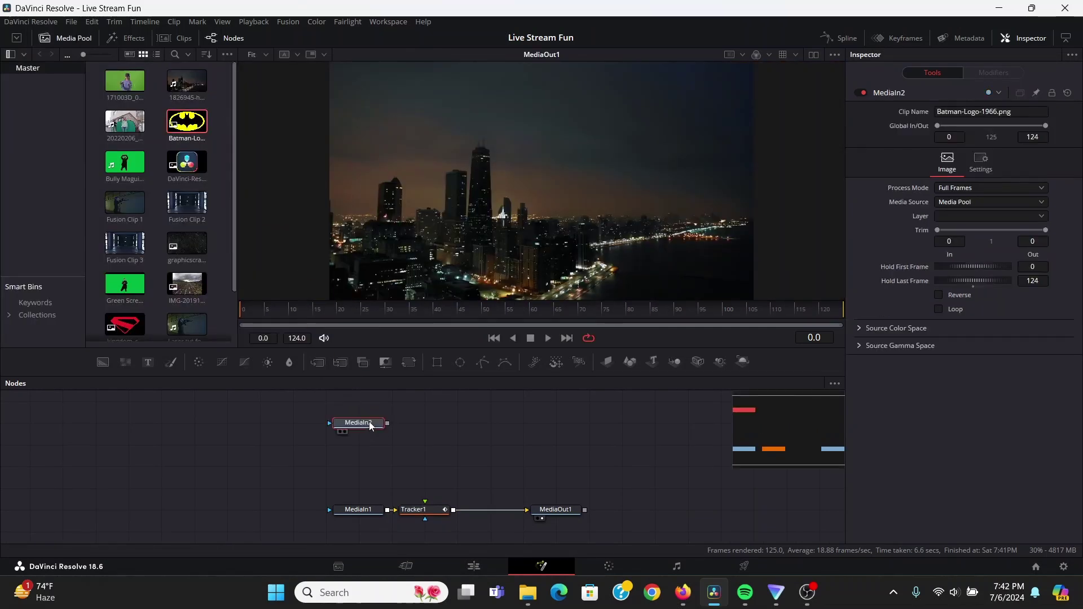
pyautogui.click(52, 38)
pyautogui.press('2')
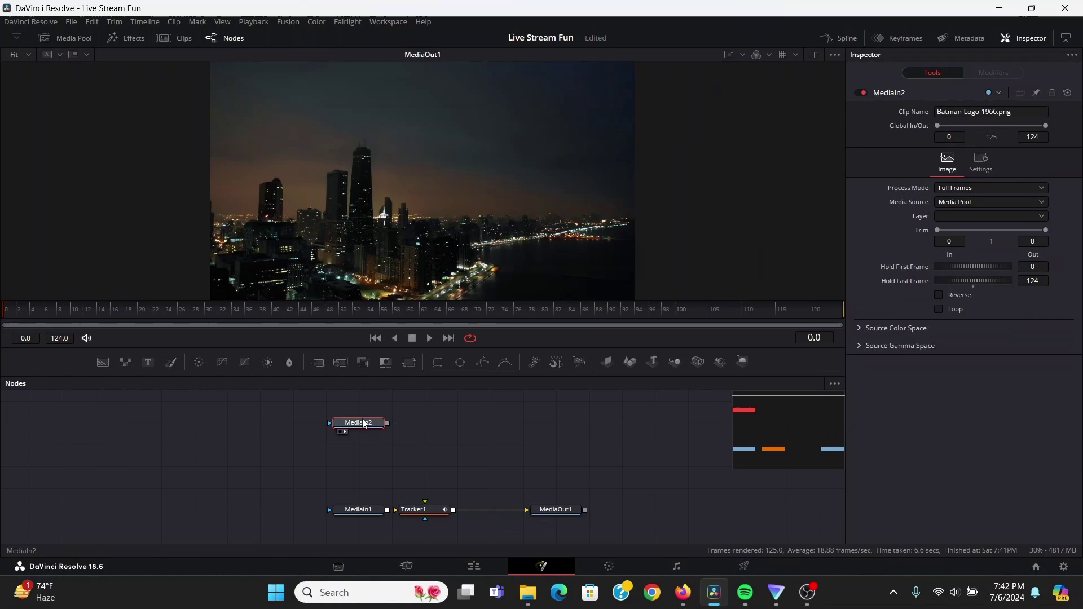
# Step: Add a Resize node after the Batman logo to bring it to 1920 × 1080
pyautogui.moveTo(563, 204); pyautogui.dragTo(562, 229)
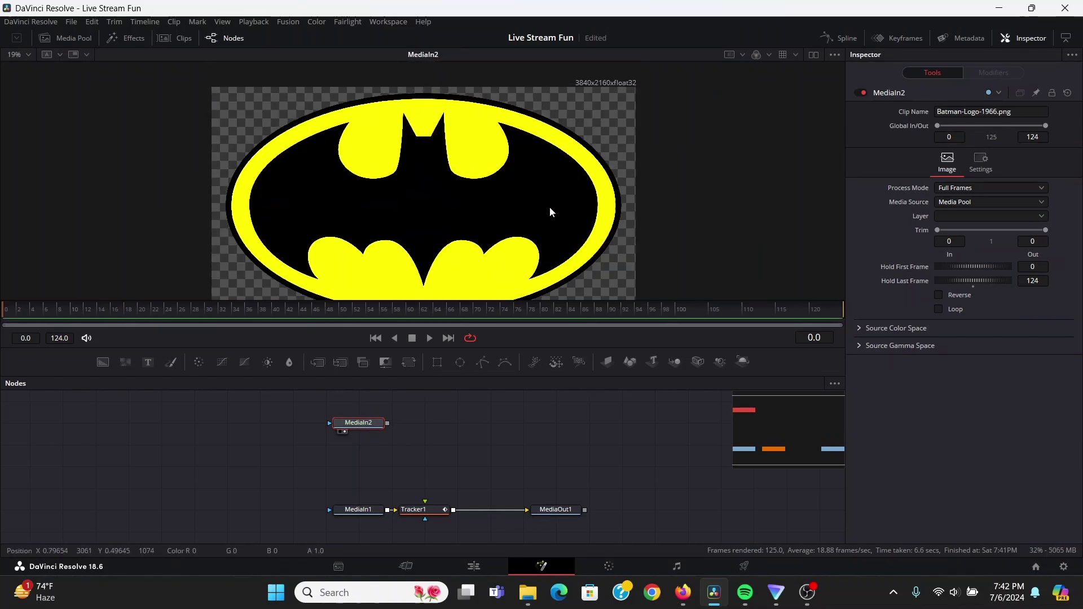
pyautogui.hotkey('ctrl', 'f')
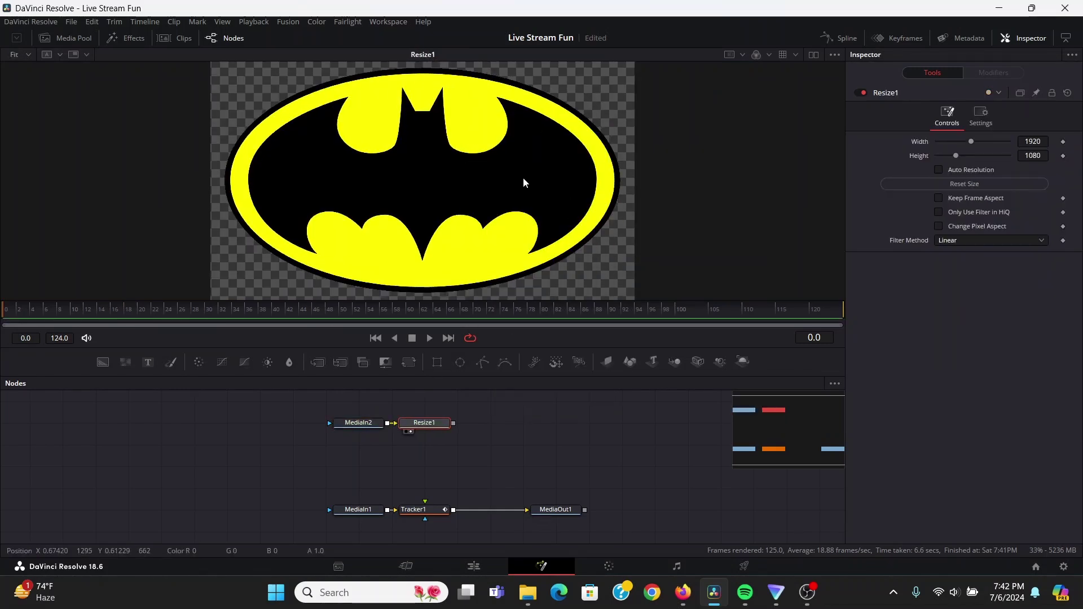
pyautogui.moveTo(558, 154); pyautogui.dragTo(546, 177)
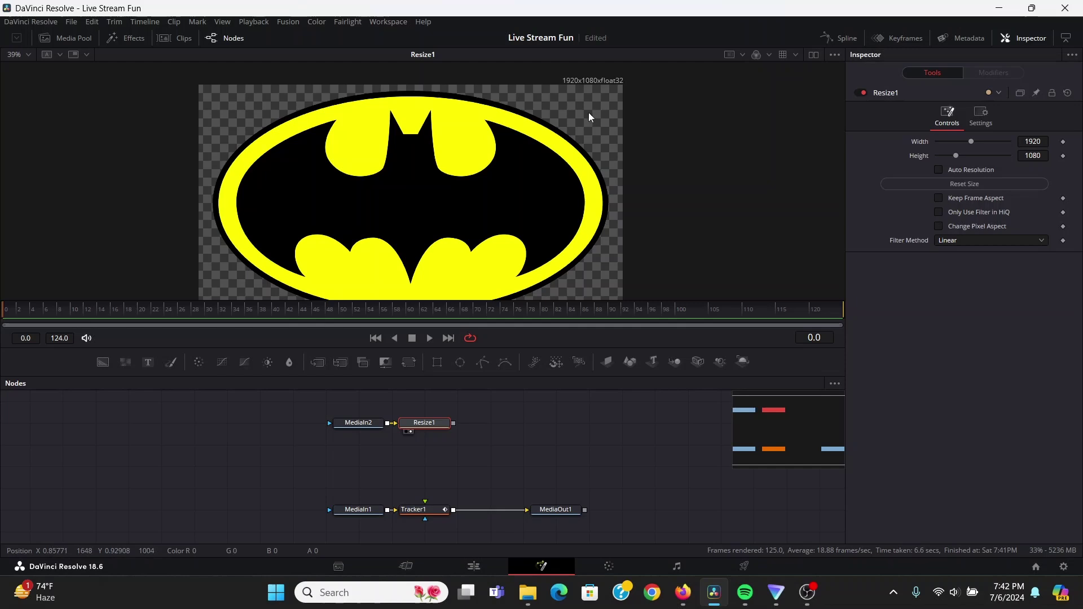
pyautogui.hotkey('ctrl', 'f')
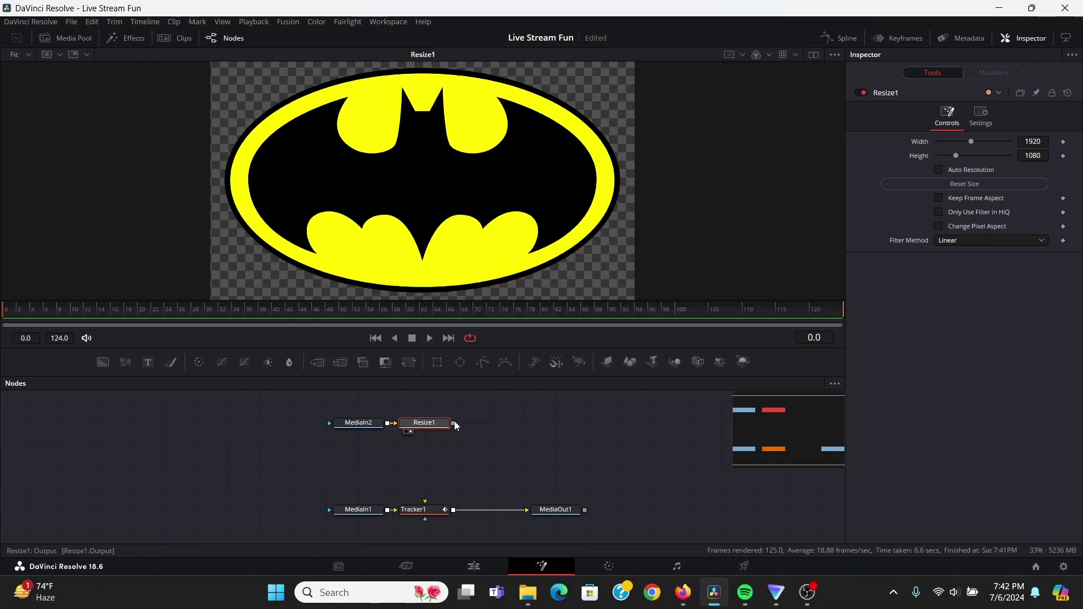
# Step: Connect the resized logo to Tracker1's foreground input and set the tracker's apply mode to Screen
pyautogui.moveTo(455, 423); pyautogui.dragTo(431, 512)
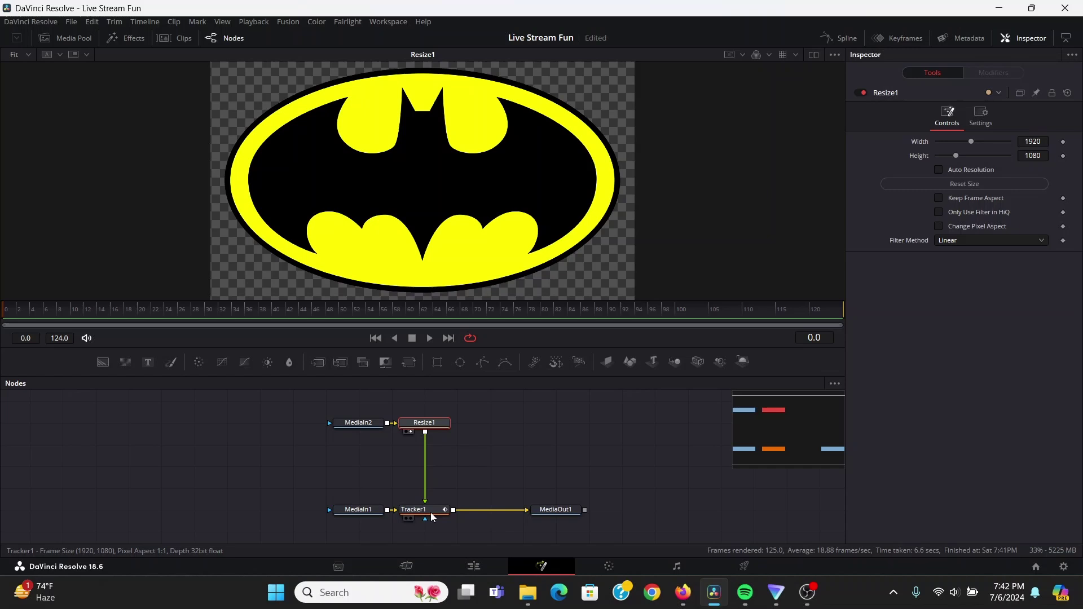
pyautogui.click(431, 512)
pyautogui.click(950, 169)
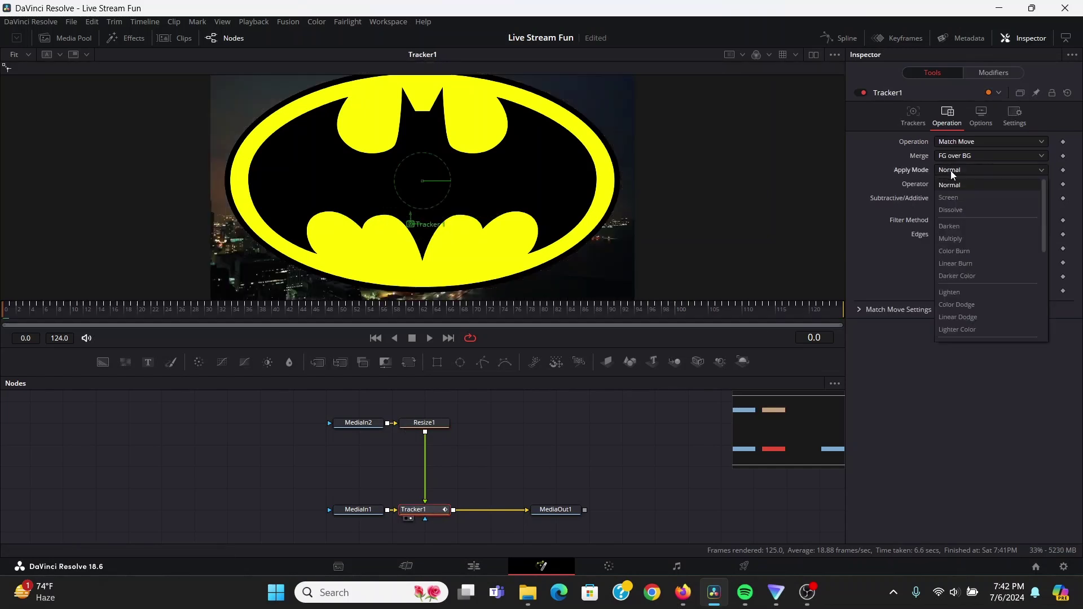
pyautogui.click(949, 196)
# Step: Move the MediaIn2 and Resize1 nodes upward to make room above the tracker
pyautogui.moveTo(526, 420); pyautogui.dragTo(532, 435)
pyautogui.moveTo(467, 449); pyautogui.dragTo(432, 394)
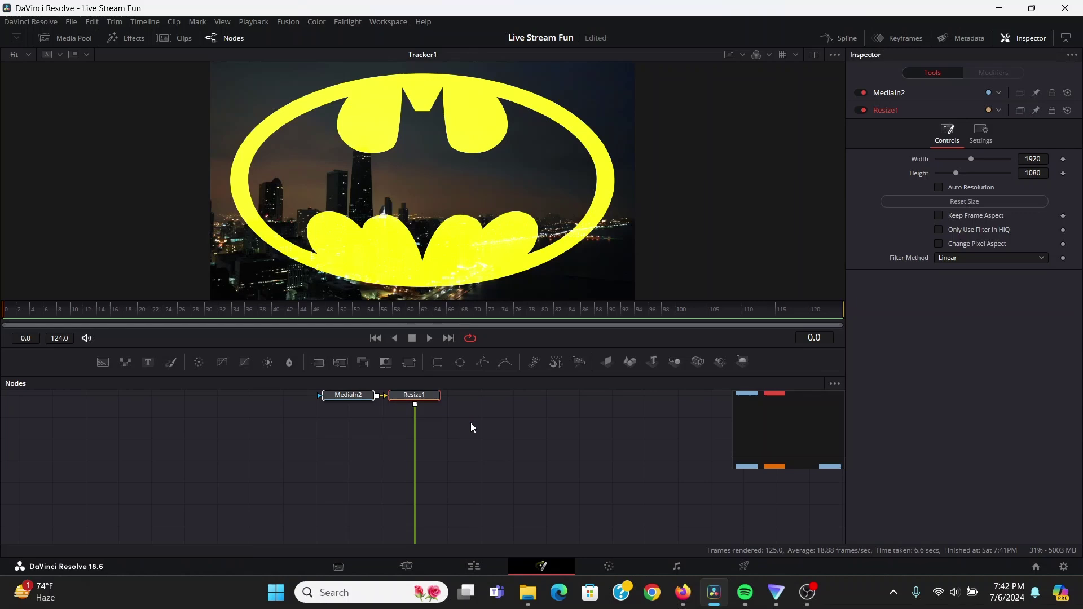
pyautogui.moveTo(471, 428); pyautogui.dragTo(471, 452)
# Step: Add a Transform node after Resize1, turn off Use Size and Aspect, and narrow the logo to an X size of 0.571
pyautogui.click(431, 420)
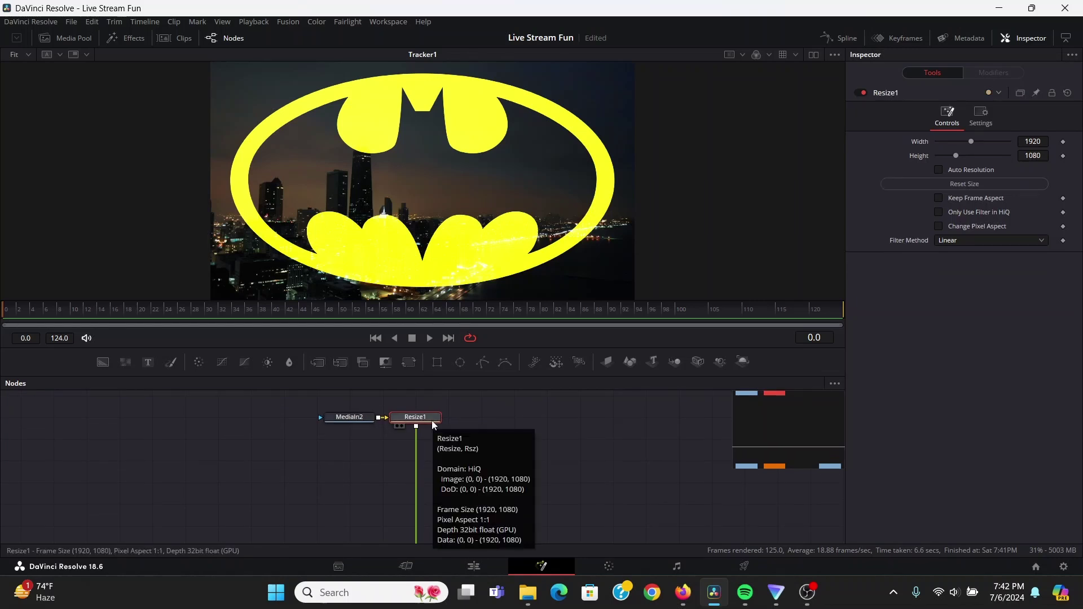
pyautogui.hotkey('shift', 'space')
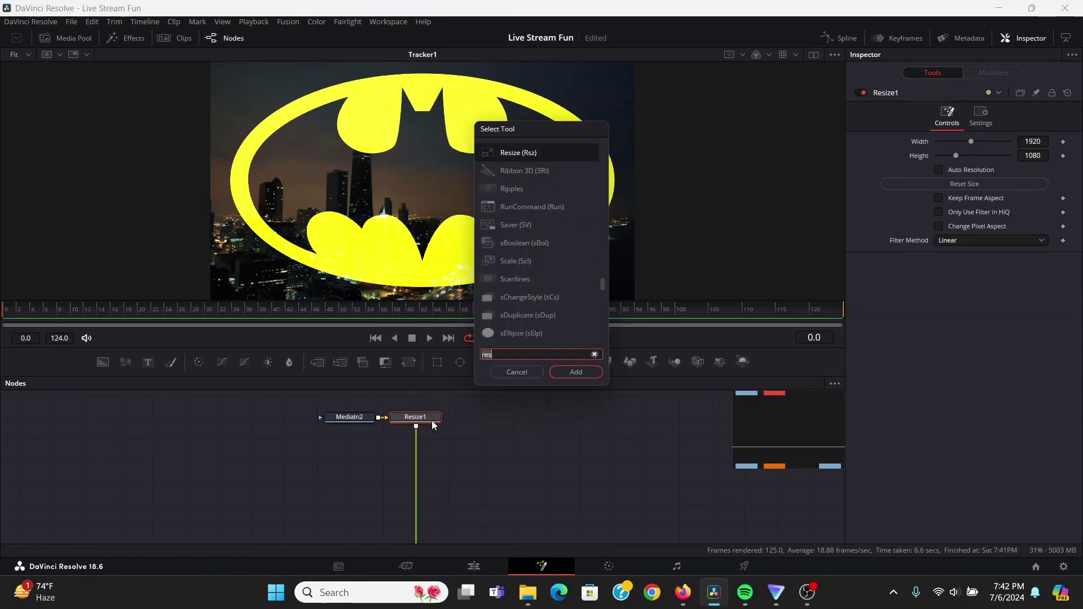
pyautogui.write('xf')
pyautogui.press('Return')
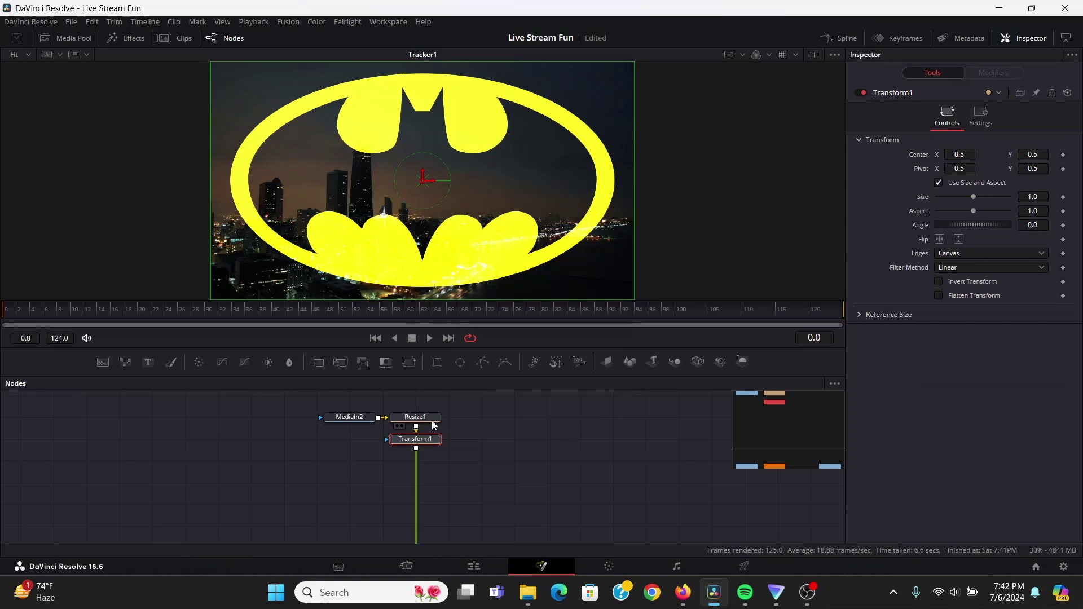
pyautogui.click(938, 183)
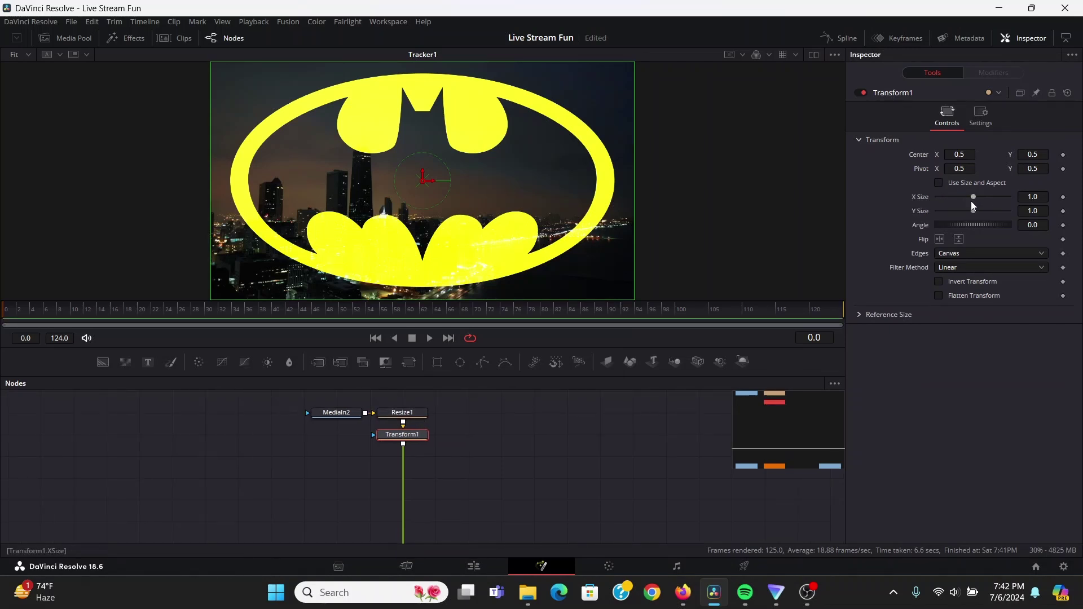
pyautogui.moveTo(972, 198); pyautogui.dragTo(956, 197)
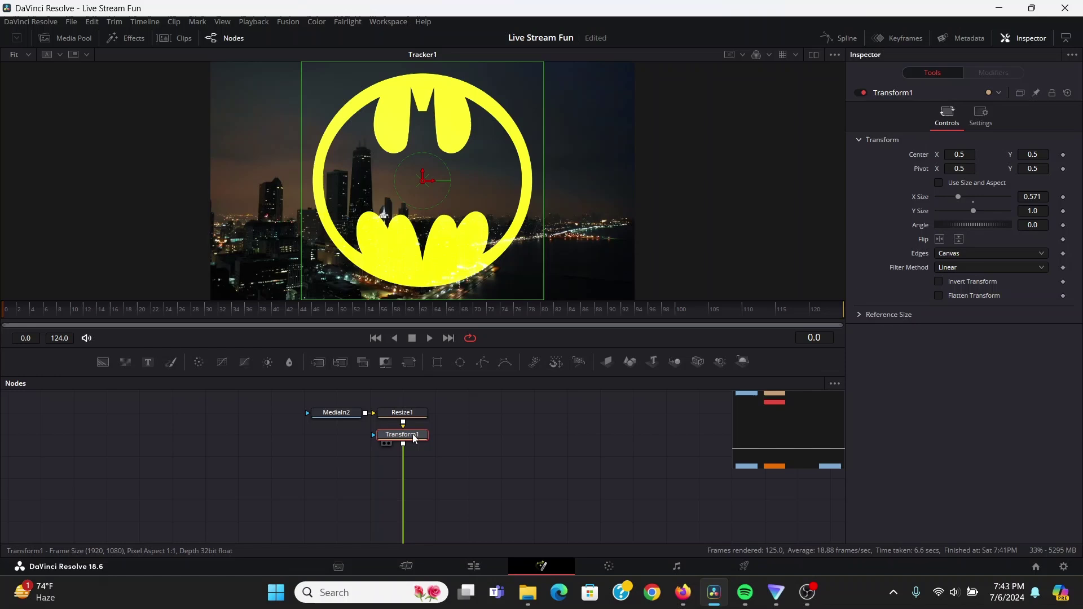
# Step: Add a DVE node after Transform1
pyautogui.hotkey('shift', 'space')
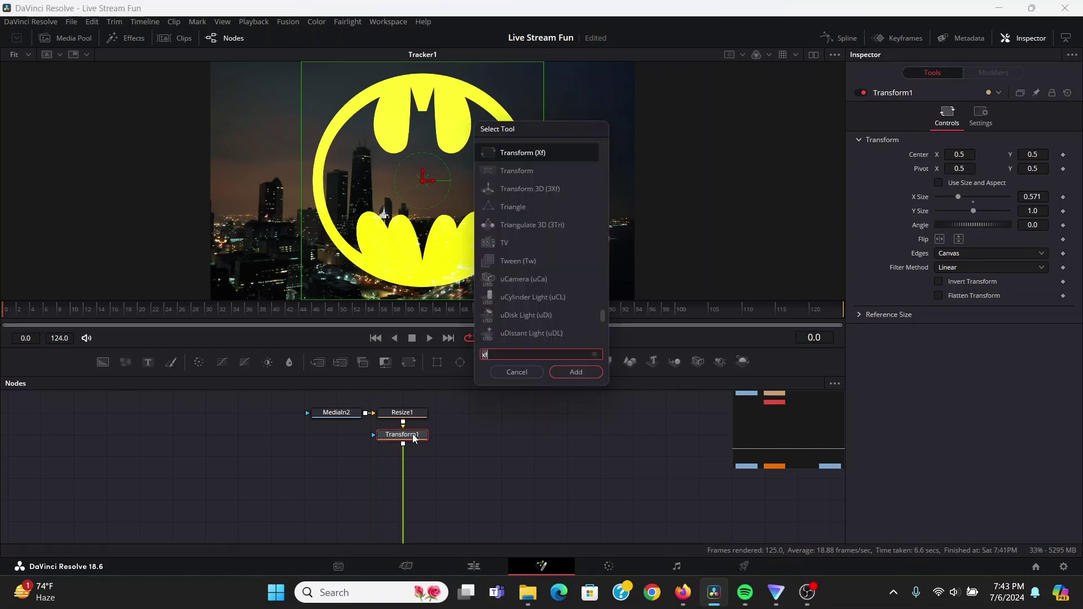
pyautogui.write('dve')
pyautogui.press('Return')
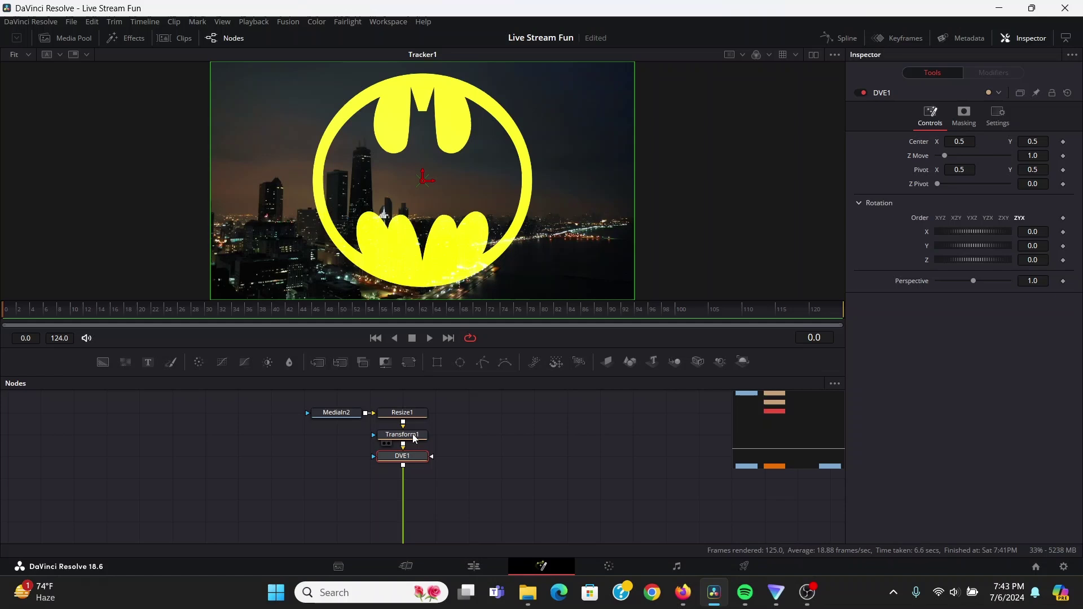
# Step: Reset the DVE's trial rotation, tilt the logo about 73.3 degrees on X, and set Z Move to 10.0
pyautogui.moveTo(1030, 232); pyautogui.dragTo(1055, 232)
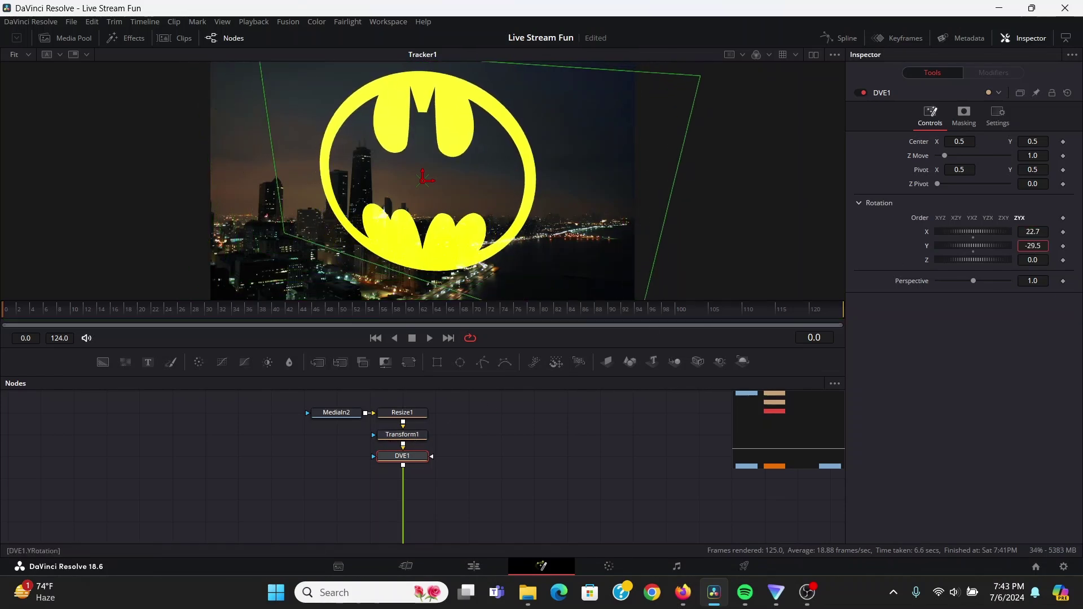
pyautogui.click(1067, 95)
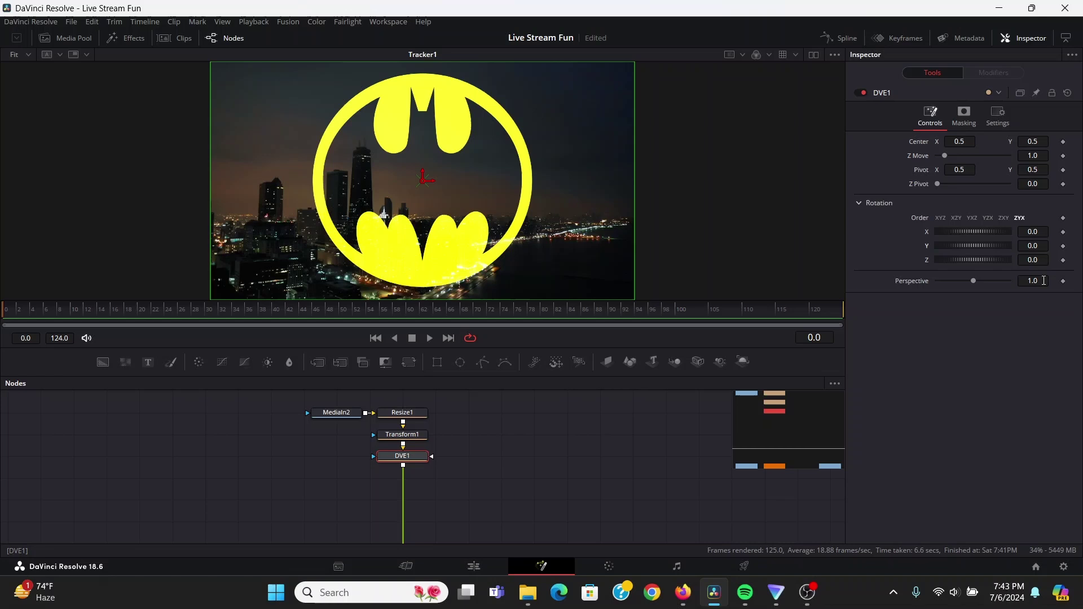
pyautogui.moveTo(1032, 232); pyautogui.dragTo(1054, 231)
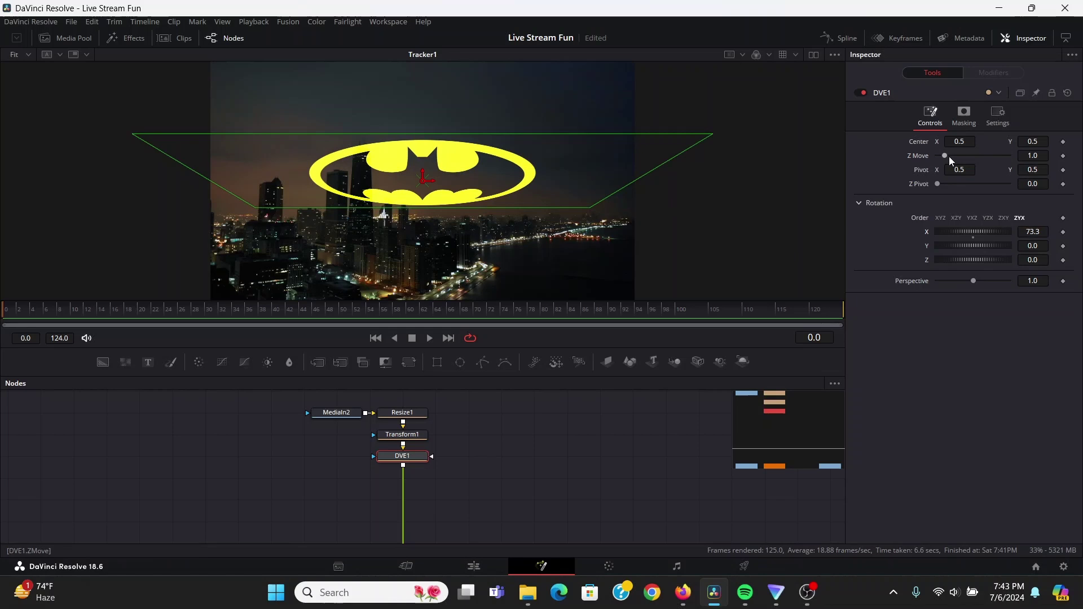
pyautogui.moveTo(949, 155); pyautogui.dragTo(1018, 151)
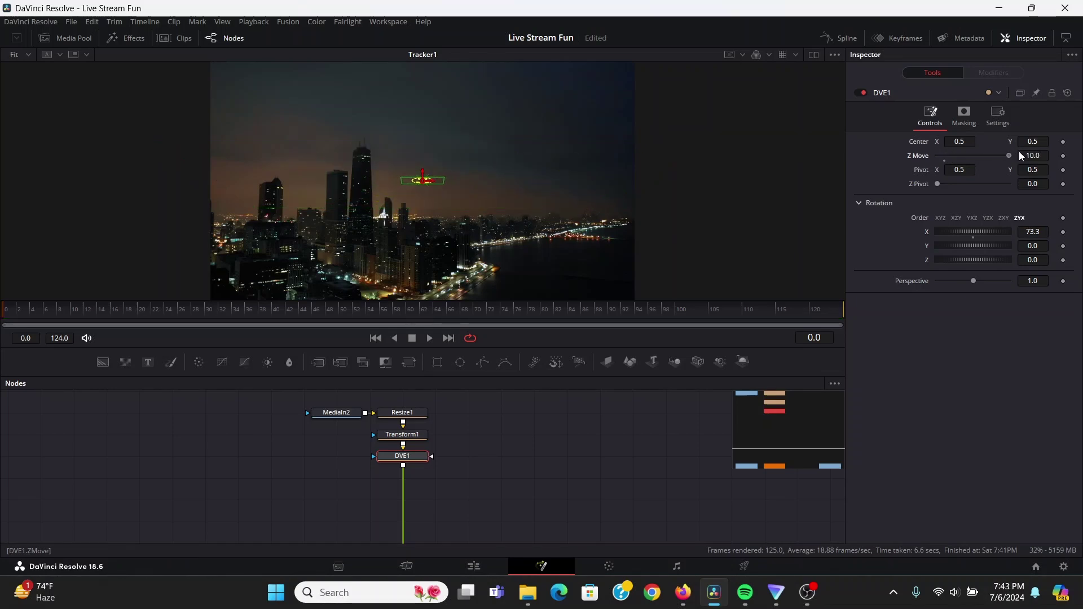
# Step: Move the logo to a center of about 0.528, 0.539 and set the DVE's X rotation to 68.0 and Z rotation to -17.0
pyautogui.scroll(3, 440, 200)
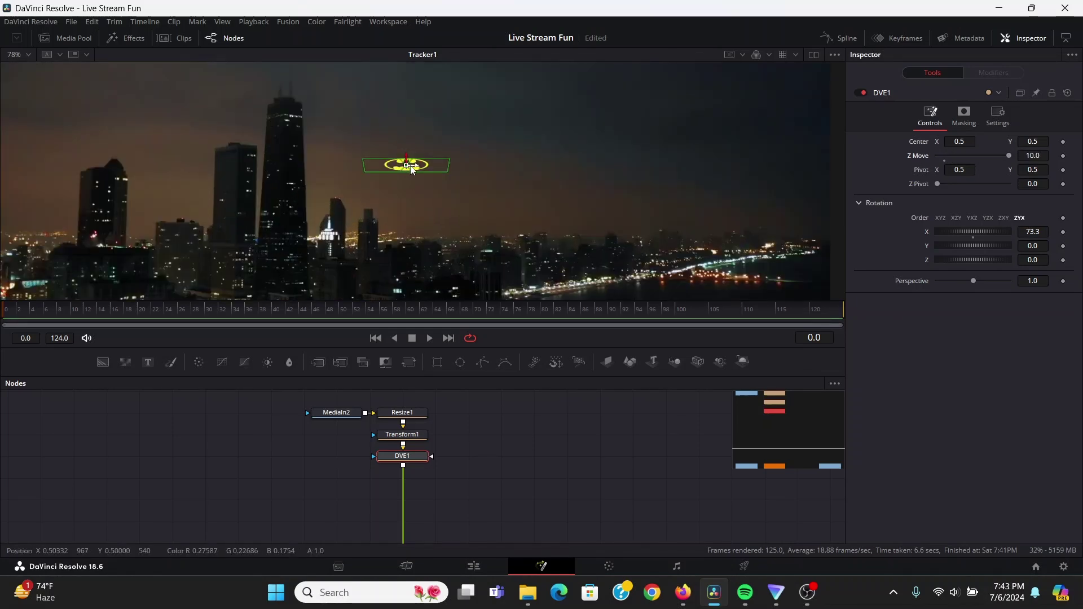
pyautogui.moveTo(407, 168); pyautogui.dragTo(424, 148)
pyautogui.scroll(-2, 674, 210)
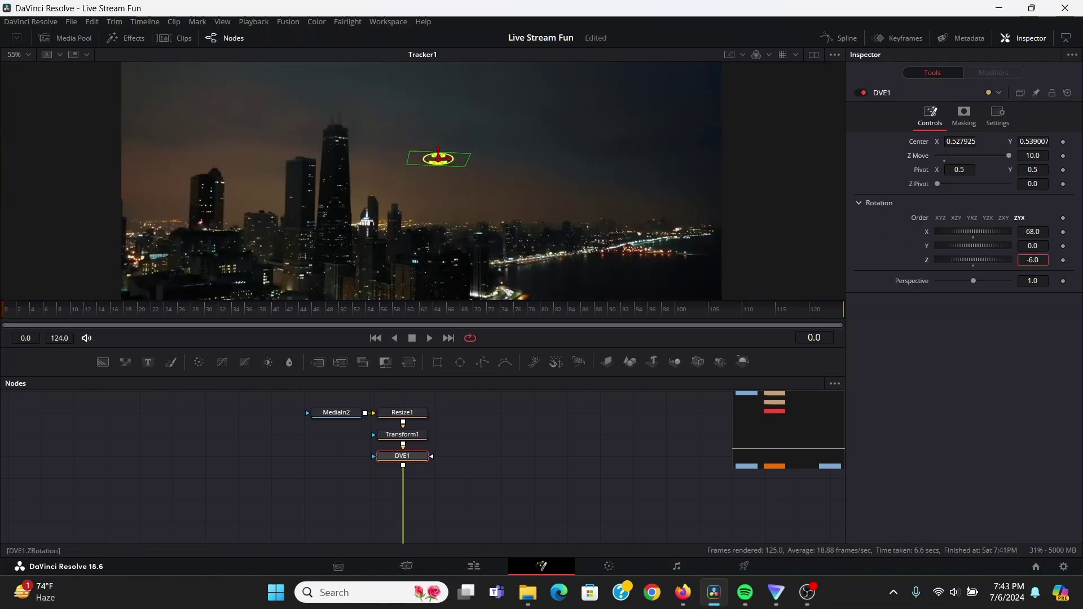
pyautogui.moveTo(973, 259); pyautogui.dragTo(949, 260)
pyautogui.click(567, 438)
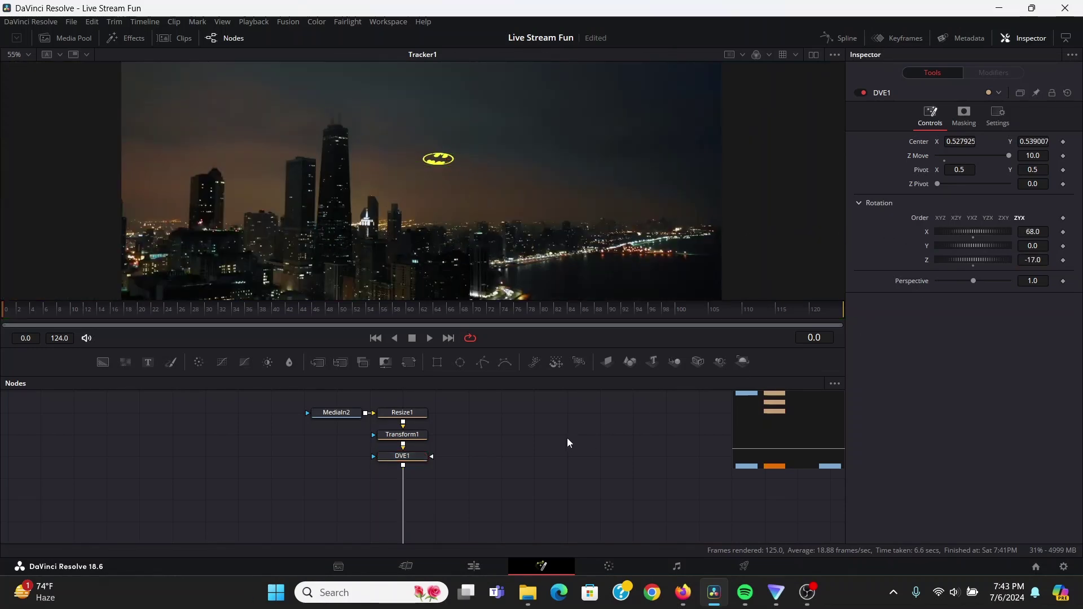
pyautogui.hotkey('ctrl', 'f')
# Step: Add a Blur node after DVE1 and soften the logo with a blur size of 2.6
pyautogui.click(402, 457)
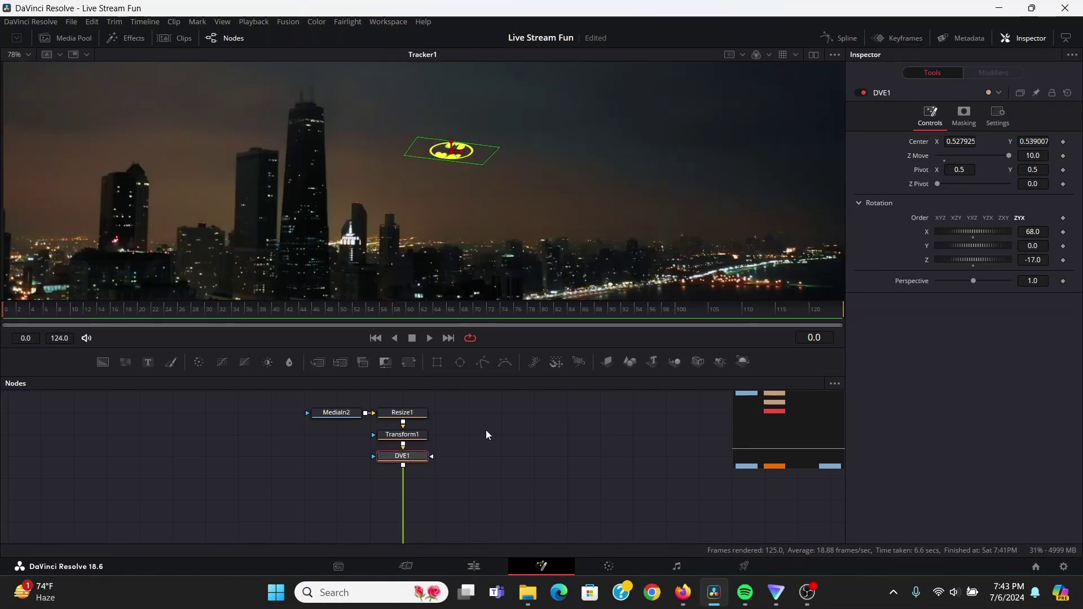
pyautogui.hotkey('shift', 'space')
pyautogui.write('dveblur')
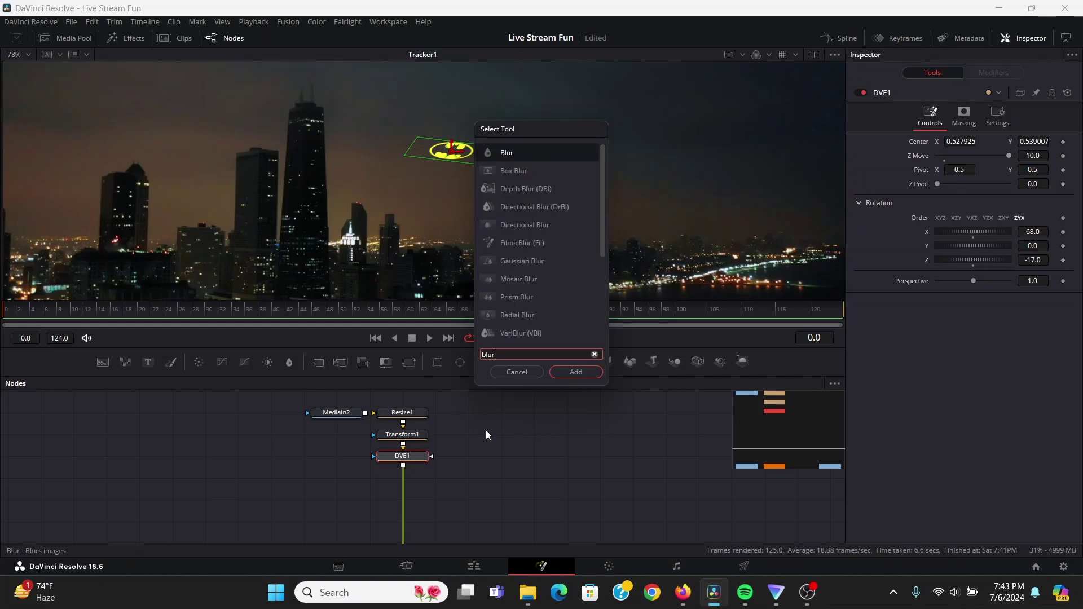
pyautogui.press('Return')
pyautogui.moveTo(1033, 179); pyautogui.dragTo(1042, 180)
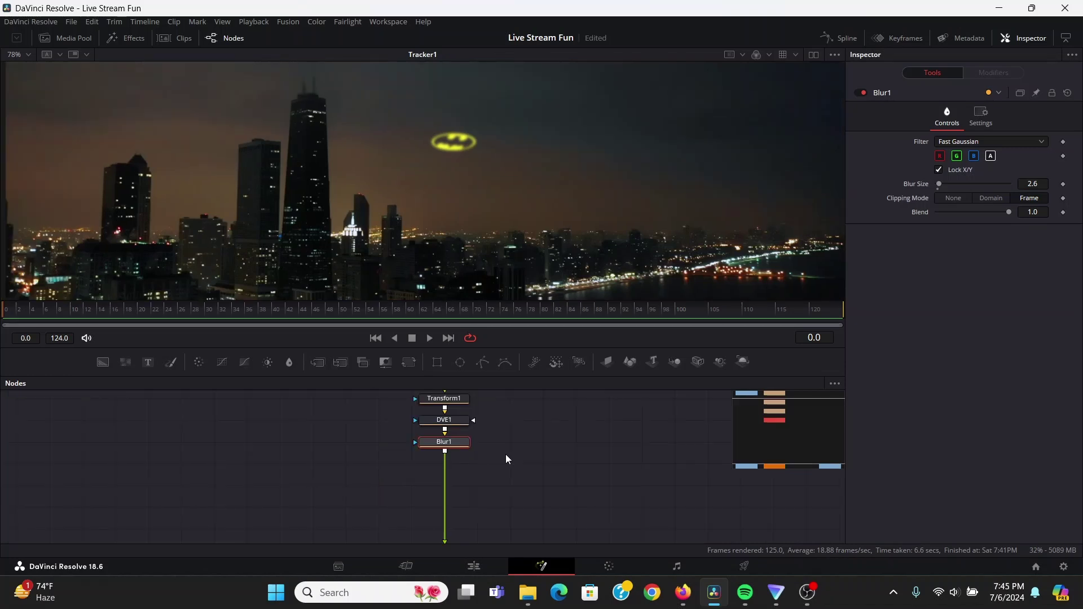
# Step: Add a Displace node after Blur1 and connect MediaIn1's output to its foreground input
pyautogui.hotkey('shift', 'space')
pyautogui.write('disp')
pyautogui.press('Return')
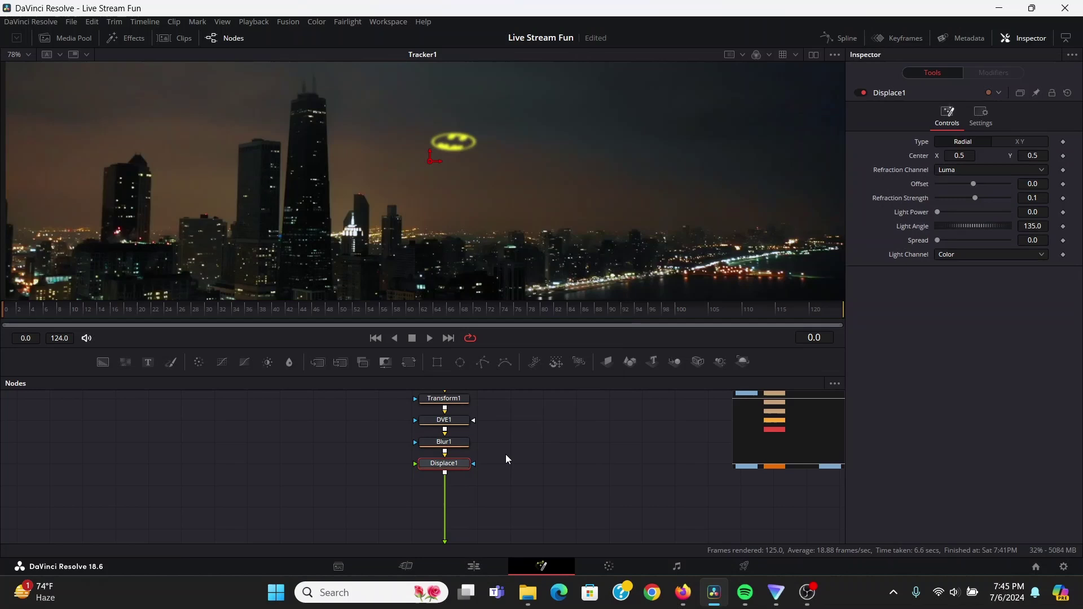
pyautogui.click(332, 508)
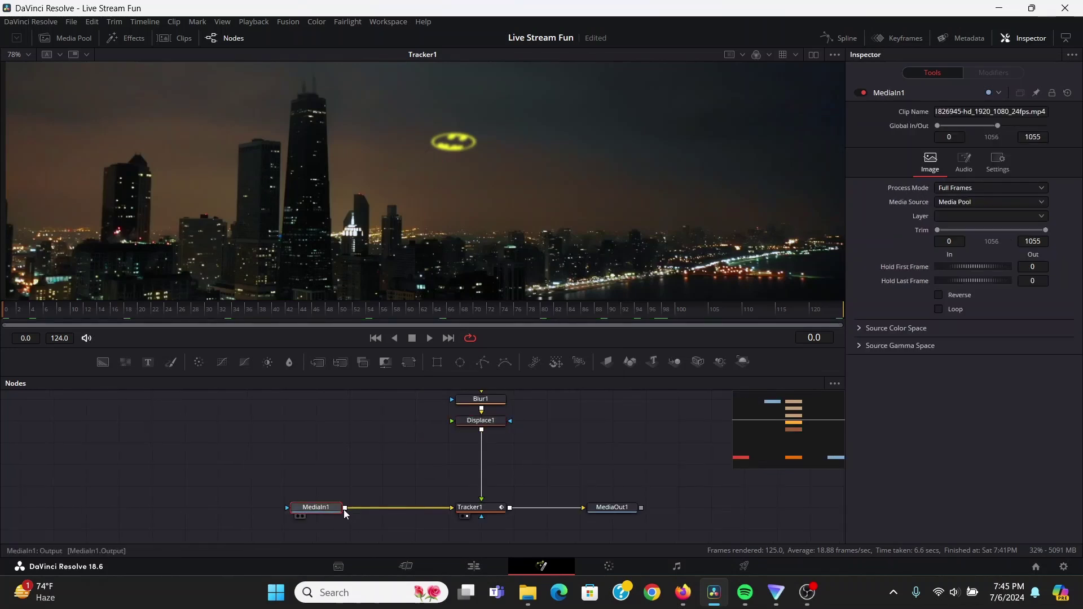
pyautogui.moveTo(345, 507); pyautogui.dragTo(454, 420)
# Step: Switch Displace1's type to XY and set both X and Y refraction to 0.021
pyautogui.scroll(3, 526, 490)
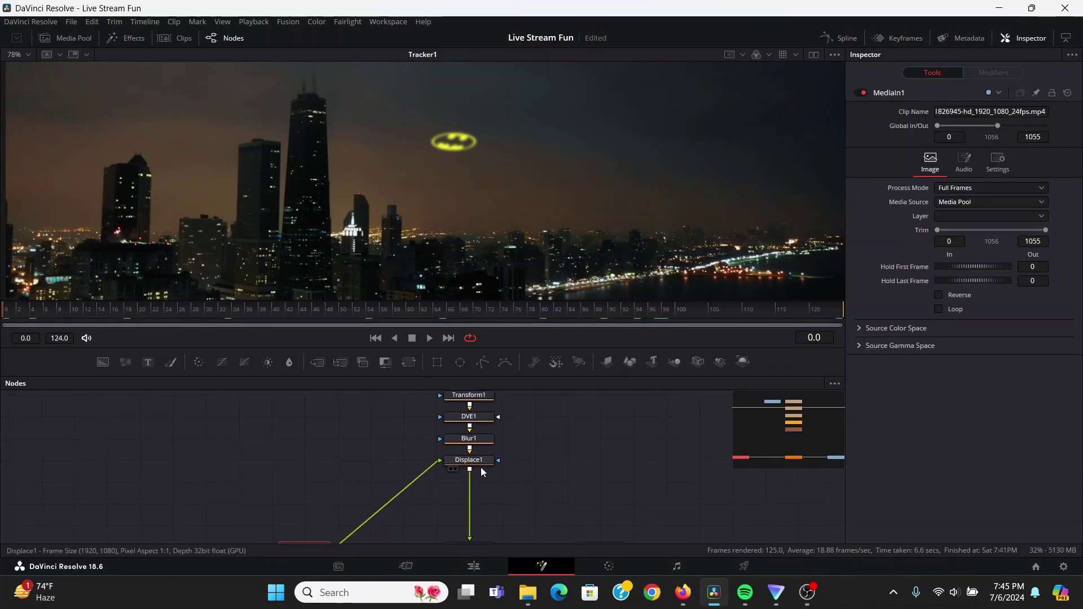
pyautogui.click(482, 461)
pyautogui.click(1013, 140)
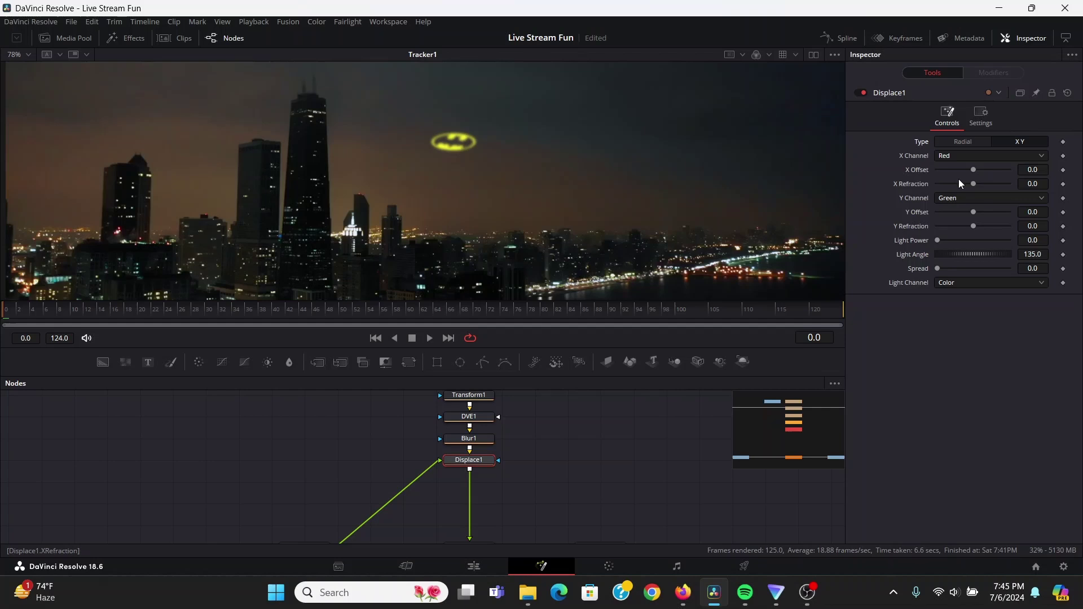
pyautogui.moveTo(973, 184); pyautogui.dragTo(980, 184)
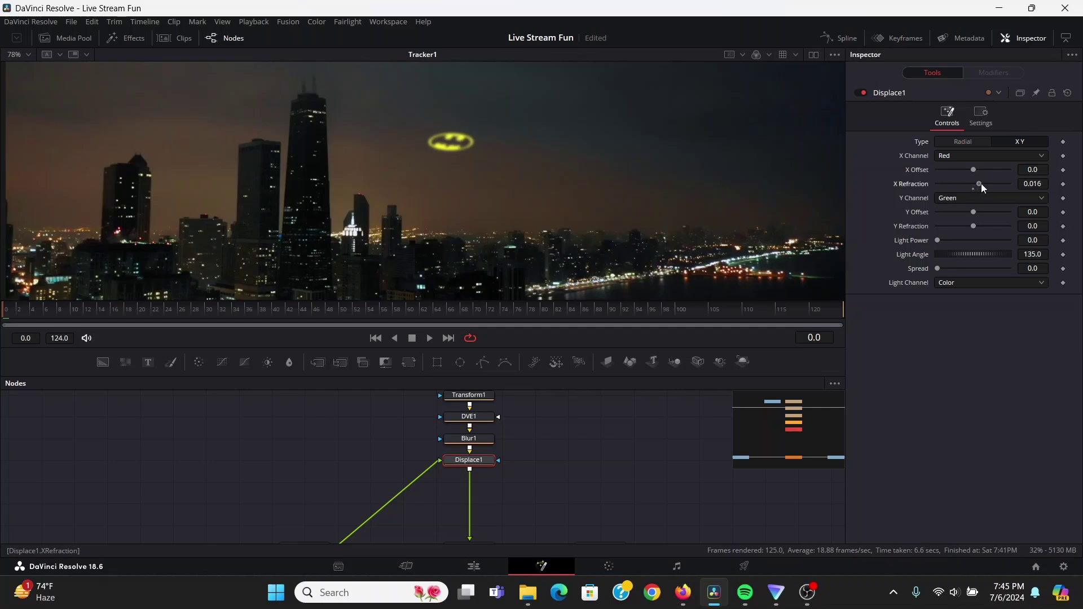
pyautogui.moveTo(973, 227); pyautogui.dragTo(980, 228)
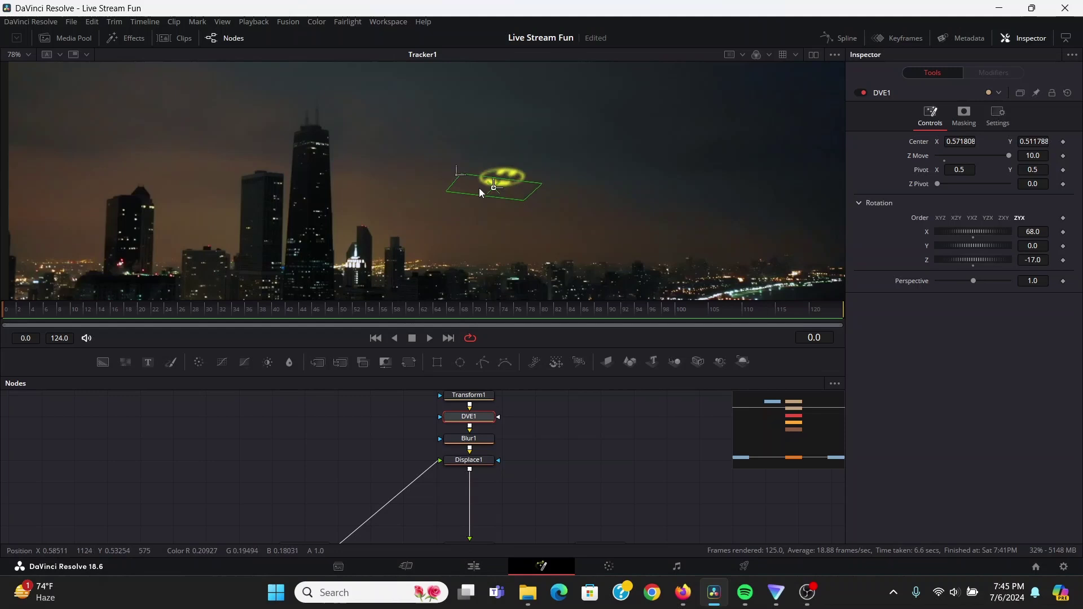
# Step: Reposition the logo in the sky by moving DVE1's center to about 0.537, 0.554
pyautogui.moveTo(479, 188); pyautogui.dragTo(462, 175)
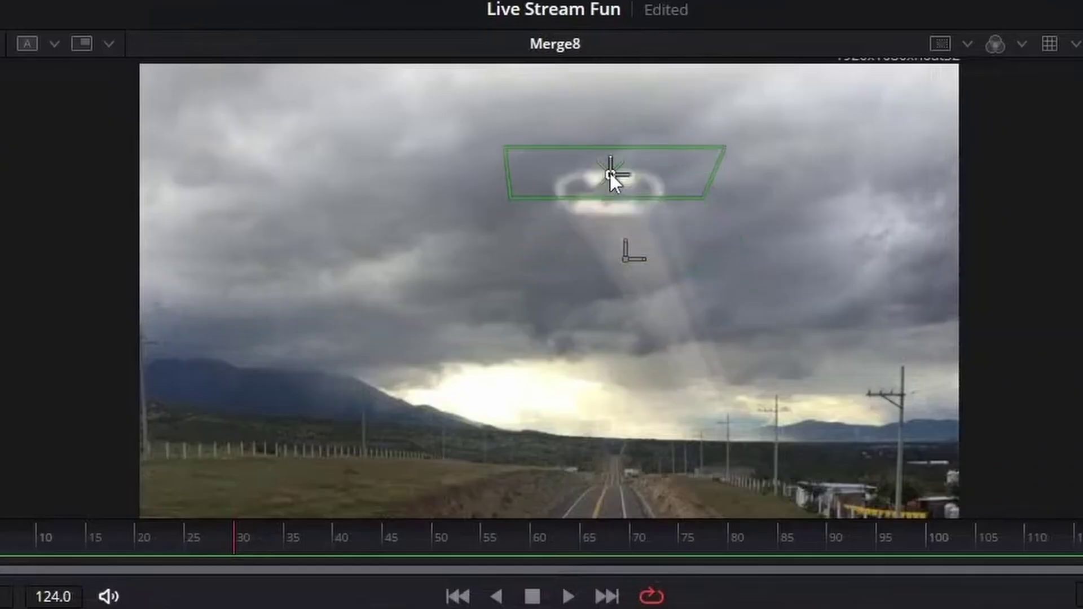
pyautogui.moveTo(610, 173); pyautogui.dragTo(465, 179)
pyautogui.moveTo(464, 178); pyautogui.dragTo(461, 178)
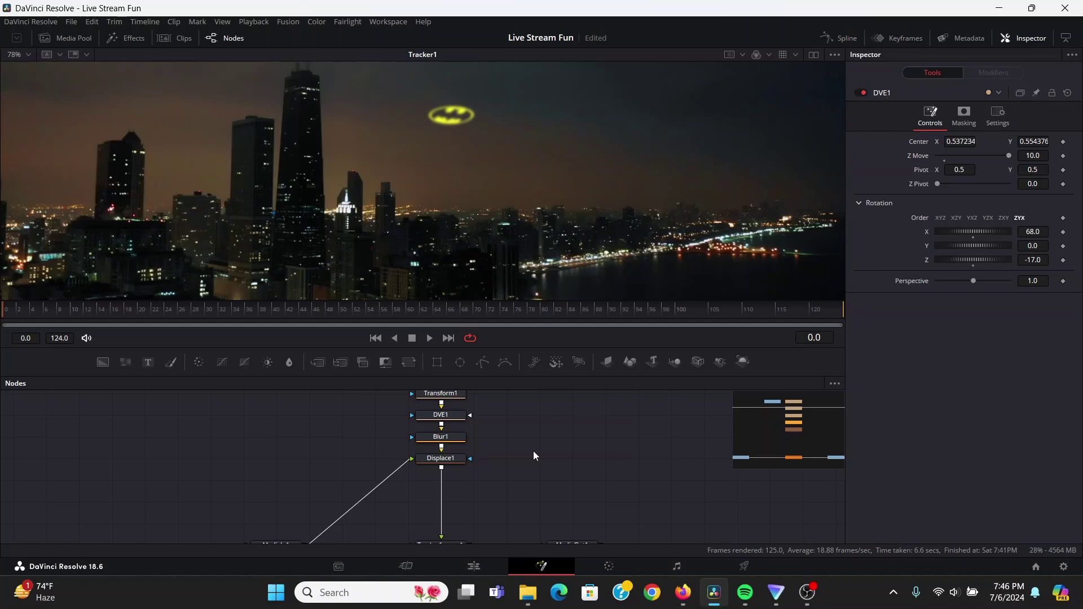
# Step: Add a separate Directional Blur node, feed it from Displace1's output, and show it in the viewer
pyautogui.hotkey('shift', 'space')
pyautogui.write('dir')
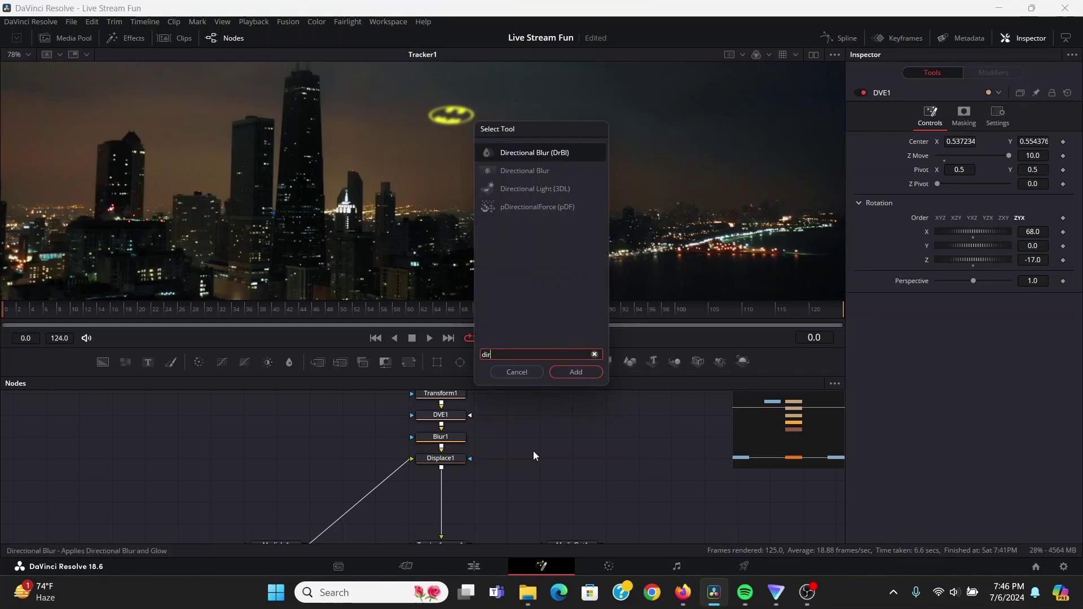
pyautogui.press('Return')
pyautogui.moveTo(442, 467); pyautogui.dragTo(534, 463)
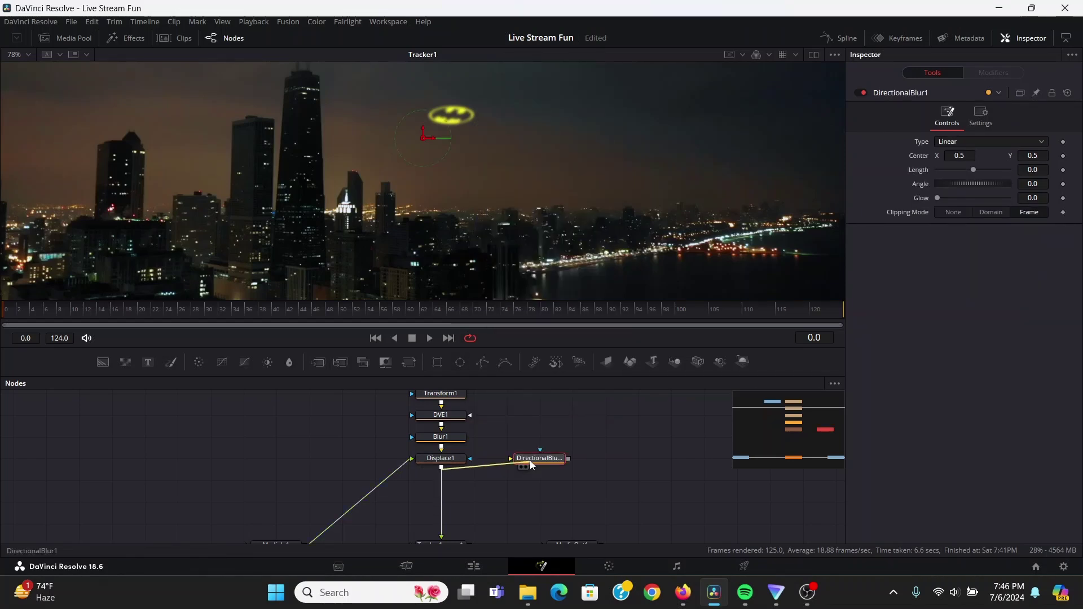
pyautogui.press('1')
# Step: Set the directional blur to Radial with a length of -0.062 and move its center to about 0.504, 0.459
pyautogui.click(960, 143)
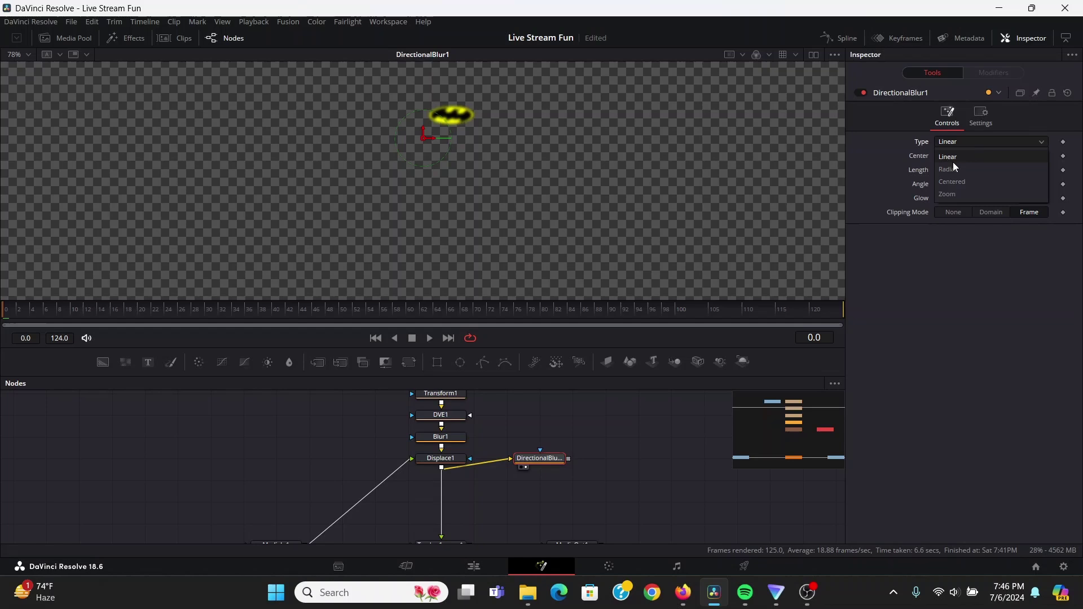
pyautogui.click(952, 168)
pyautogui.moveTo(975, 172); pyautogui.dragTo(954, 174)
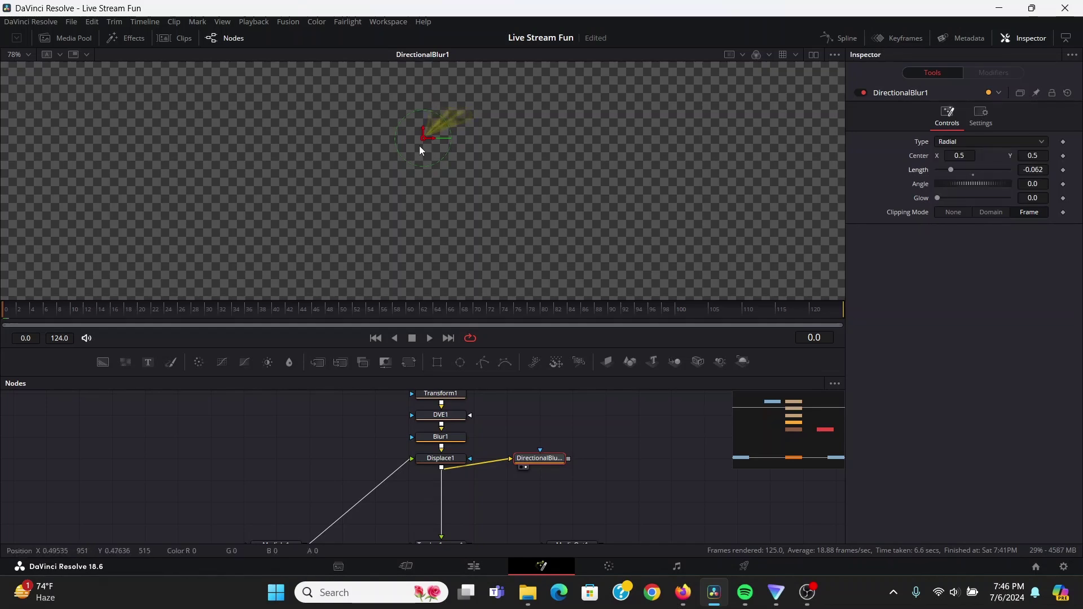
pyautogui.moveTo(420, 141); pyautogui.dragTo(425, 159)
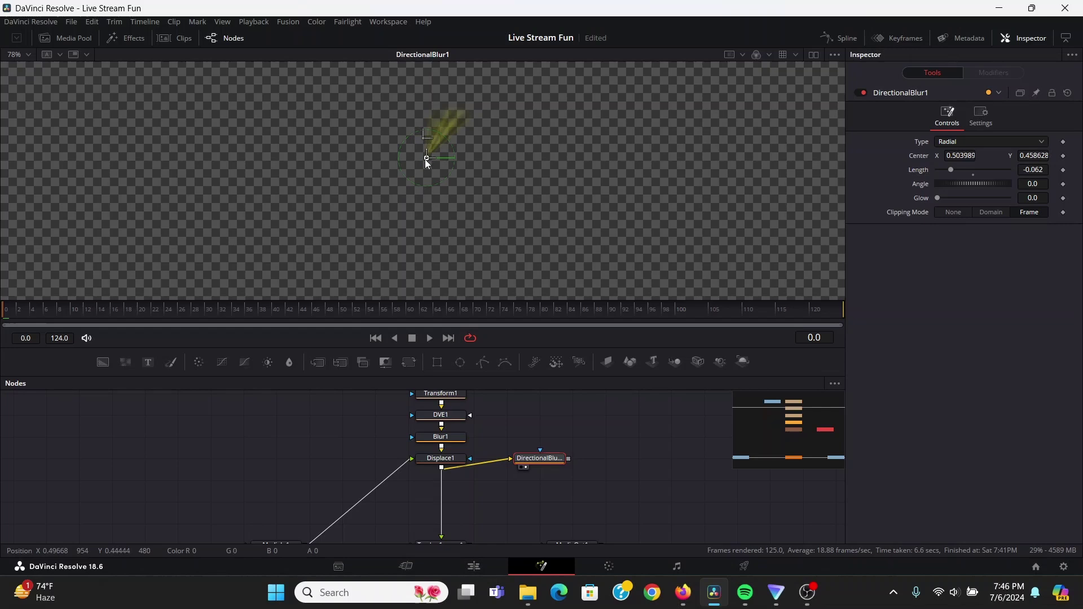
# Step: Merge the directional blur over Displace1's output, place Merge1 below Displace1, and set its apply mode to Screen
pyautogui.moveTo(457, 486); pyautogui.dragTo(442, 533)
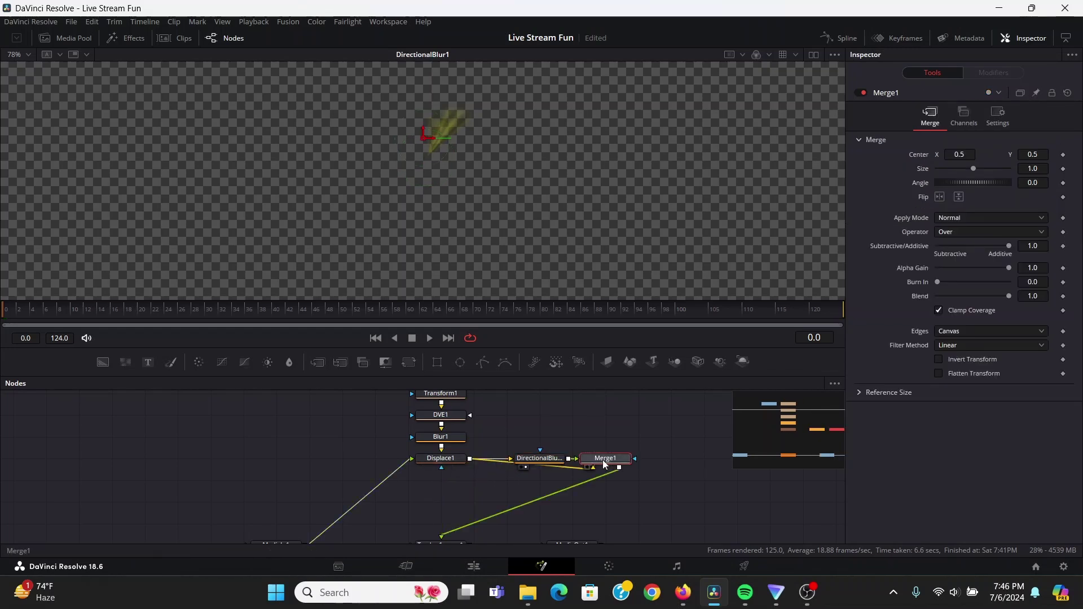
pyautogui.moveTo(603, 464); pyautogui.dragTo(439, 483)
pyautogui.press('1')
pyautogui.click(991, 218)
pyautogui.click(955, 239)
pyautogui.scroll(-2, 477, 488)
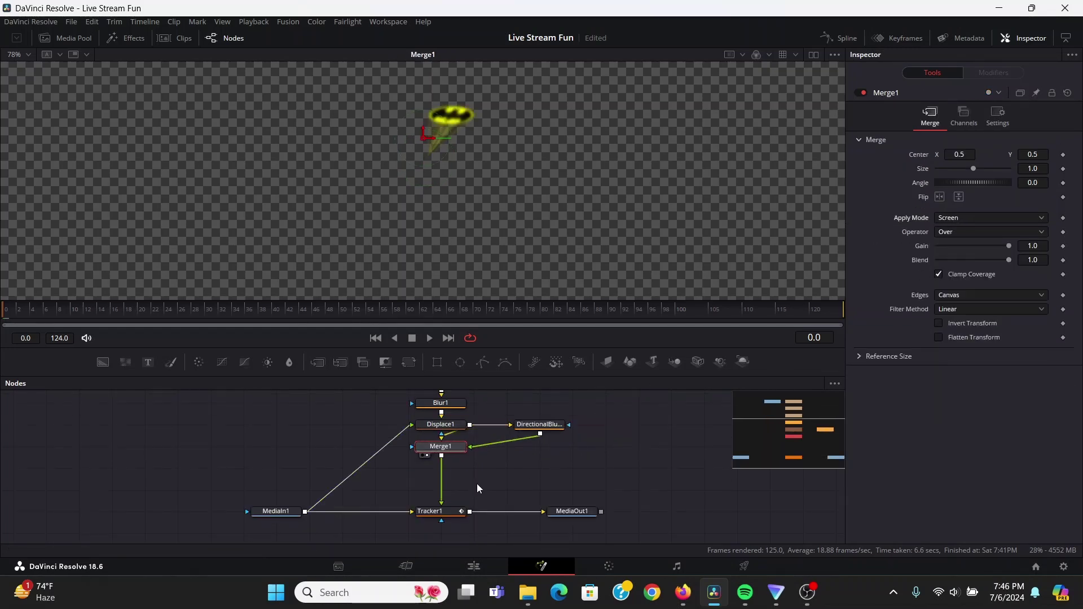
# Step: Show Tracker1 in the viewer and move the directional blur's center down to the buildings, at about 0.481, 0.327
pyautogui.click(430, 511)
pyautogui.press('1')
pyautogui.click(539, 424)
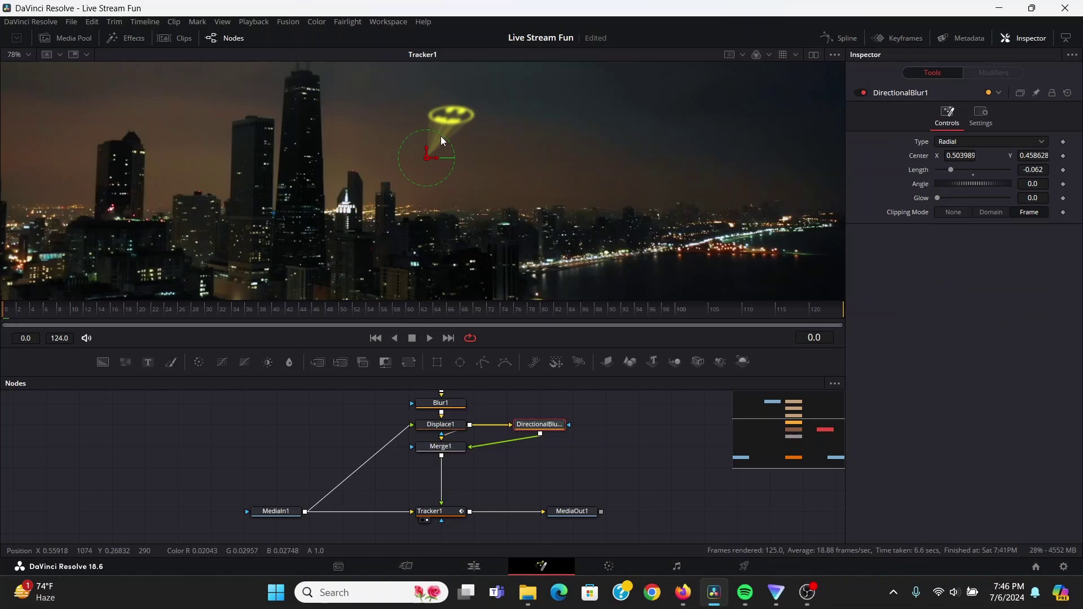
pyautogui.scroll(2, 434, 171)
pyautogui.moveTo(425, 157); pyautogui.dragTo(383, 236)
pyautogui.scroll(5, 399, 242)
pyautogui.scroll(-4, 383, 236)
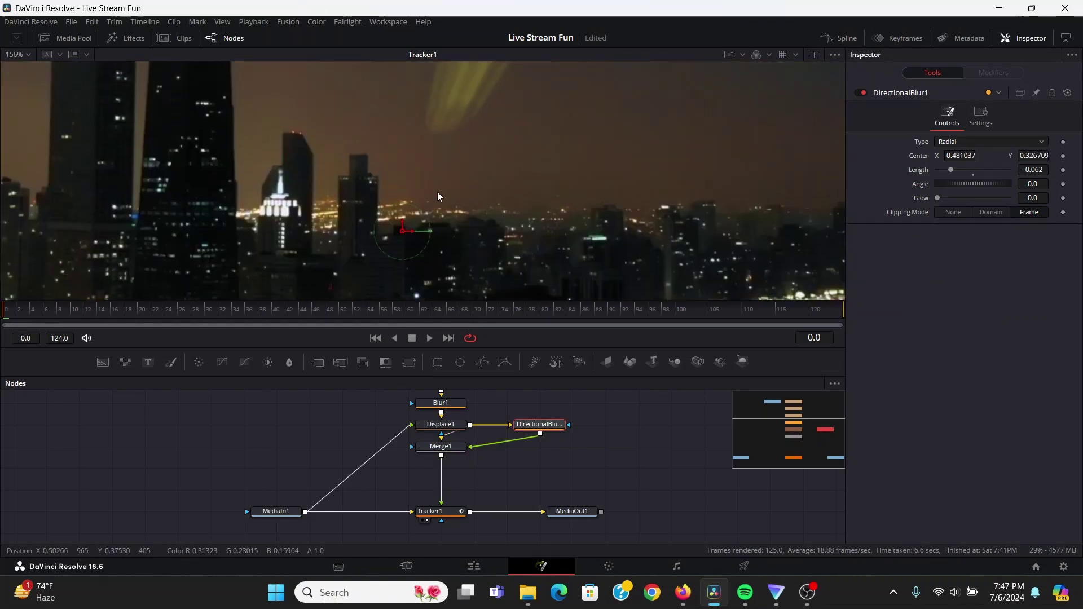
# Step: Set the directional blur's length to -0.3
pyautogui.click(1035, 177)
pyautogui.write('-')
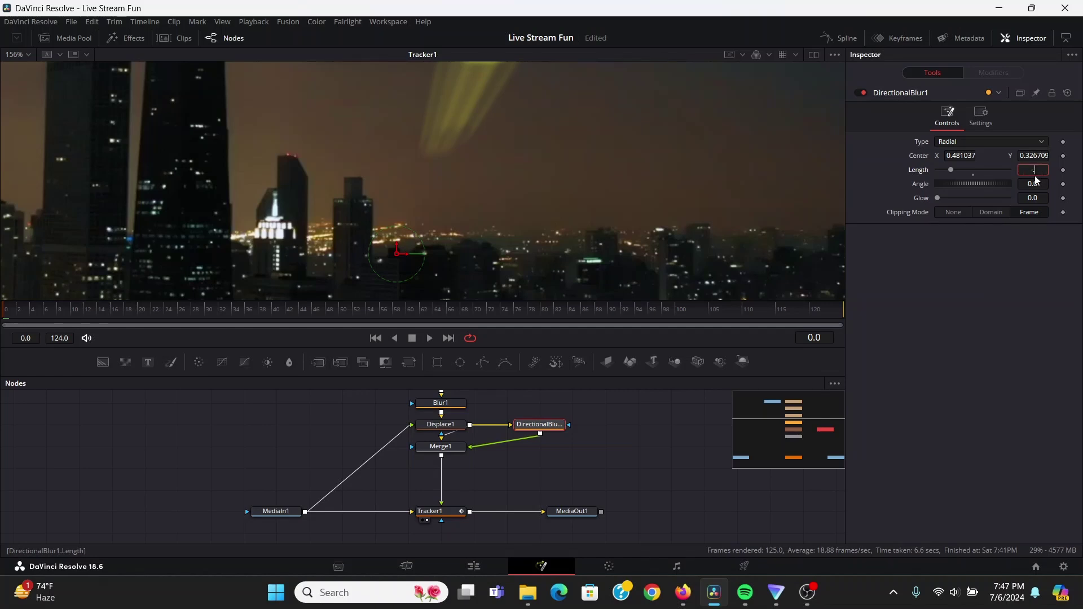
pyautogui.write('0.3')
pyautogui.press('Tab')
# Step: Try moving the directional blur's center to the lower-left buildings, at about 0.195, 0.187, and undo the move
pyautogui.scroll(-4, 522, 124)
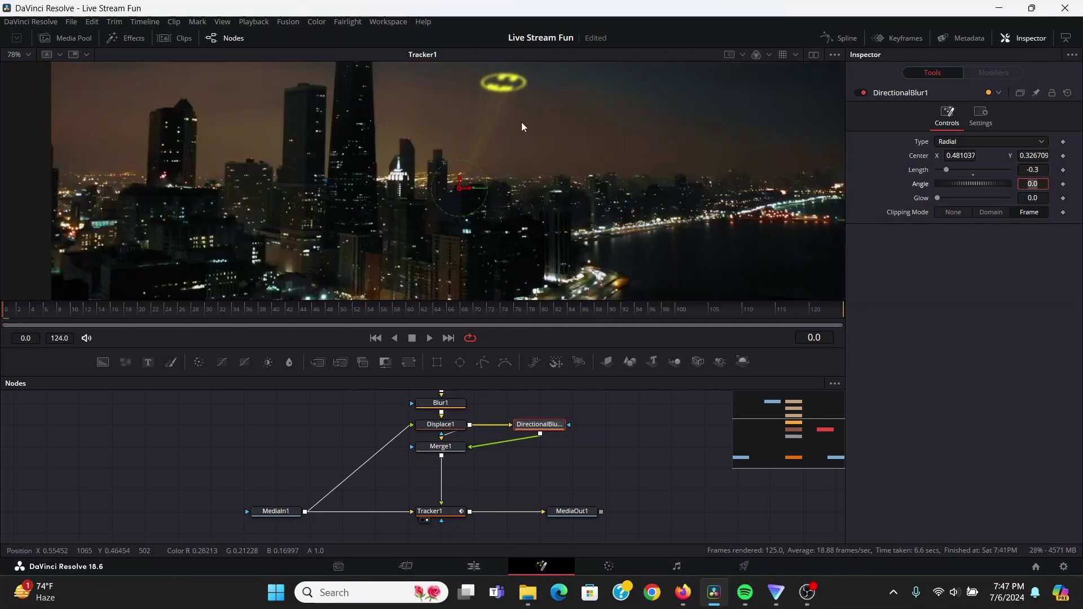
pyautogui.moveTo(457, 190); pyautogui.dragTo(192, 255)
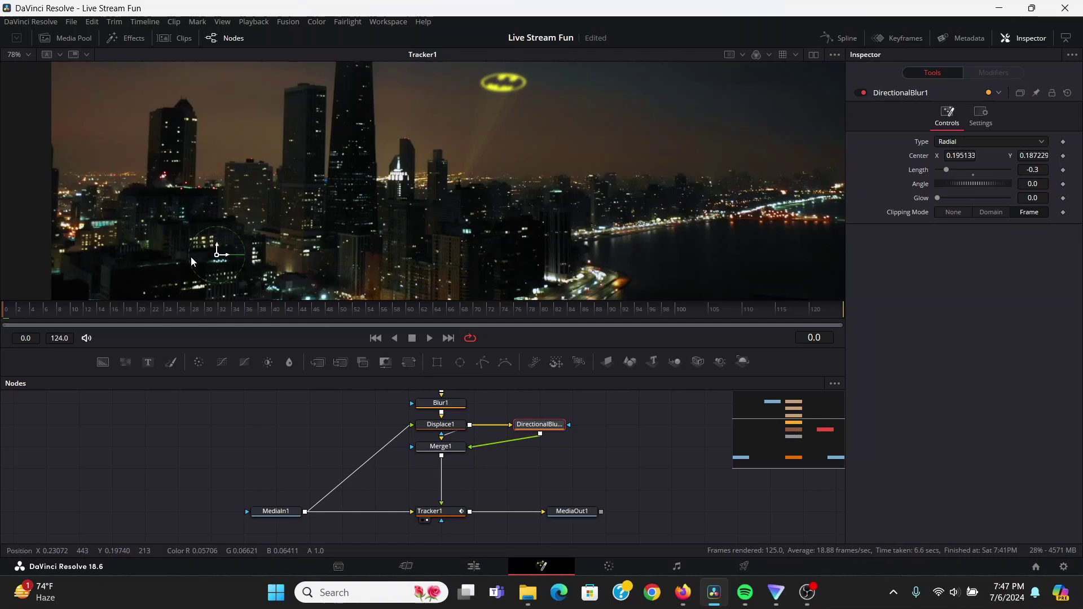
pyautogui.hotkey('ctrl', 'z')
# Step: Raise the directional blur's glow to 0.134 and move Merge1 down to make room in the node graph
pyautogui.scroll(-2, 465, 258)
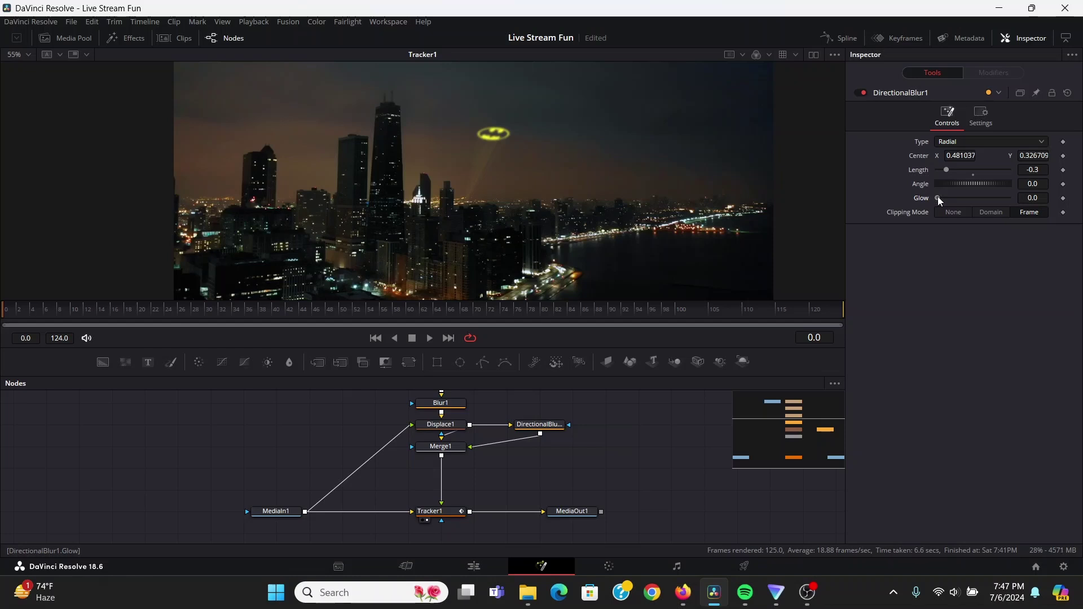
pyautogui.moveTo(938, 196)
pyautogui.mouseDown()
pyautogui.moveTo(984, 199)
pyautogui.moveTo(946, 199)
pyautogui.mouseUp()
pyautogui.moveTo(441, 446); pyautogui.dragTo(440, 467)
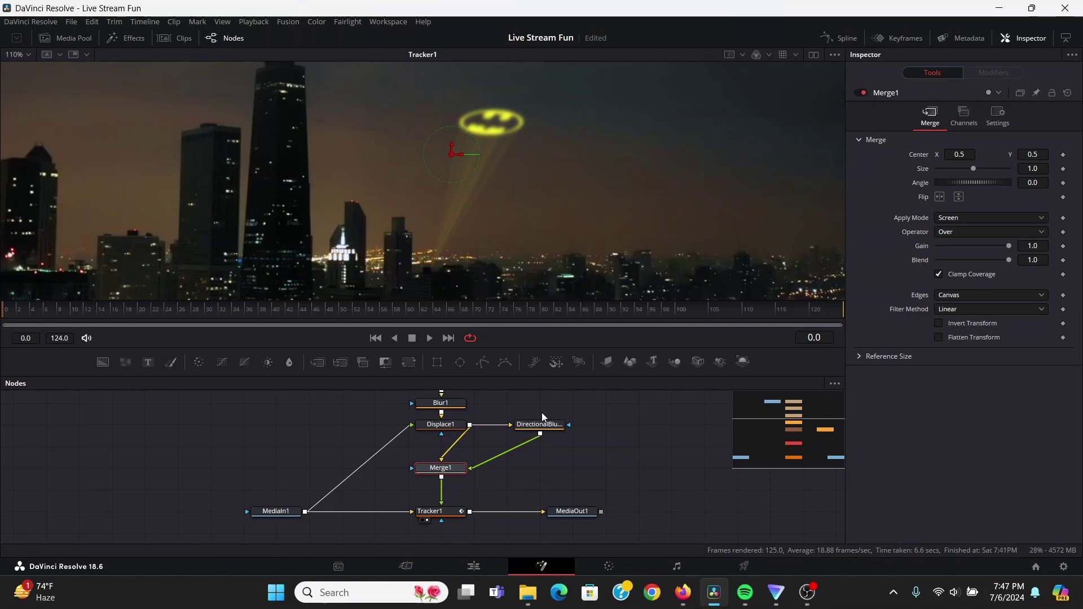
# Step: Insert a copy of the directional blur after Displace1 and move the original directional blur down beside Merge1
pyautogui.click(552, 429)
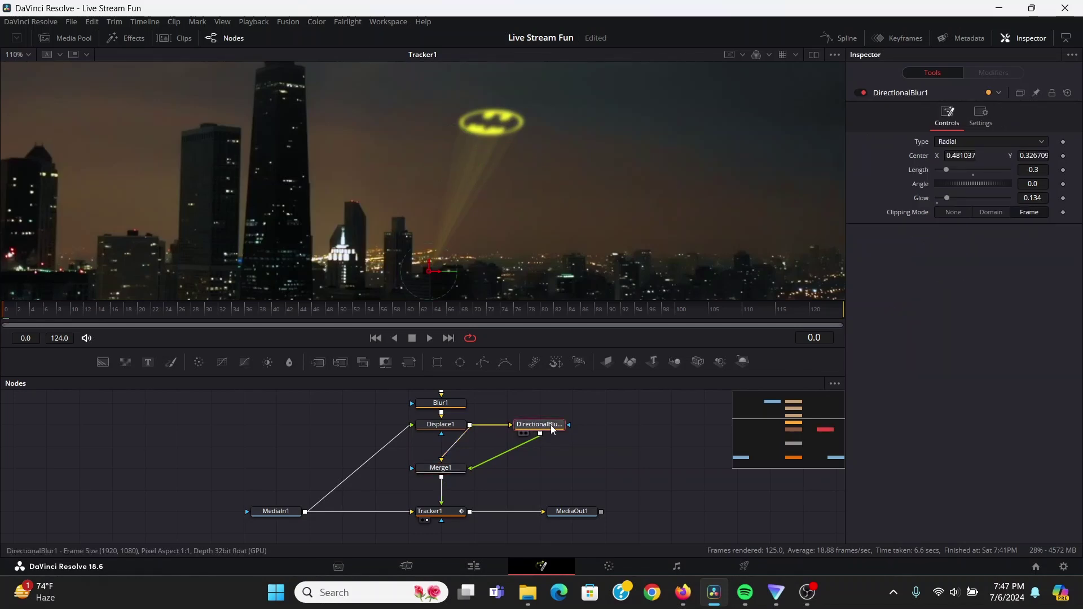
pyautogui.click(453, 430)
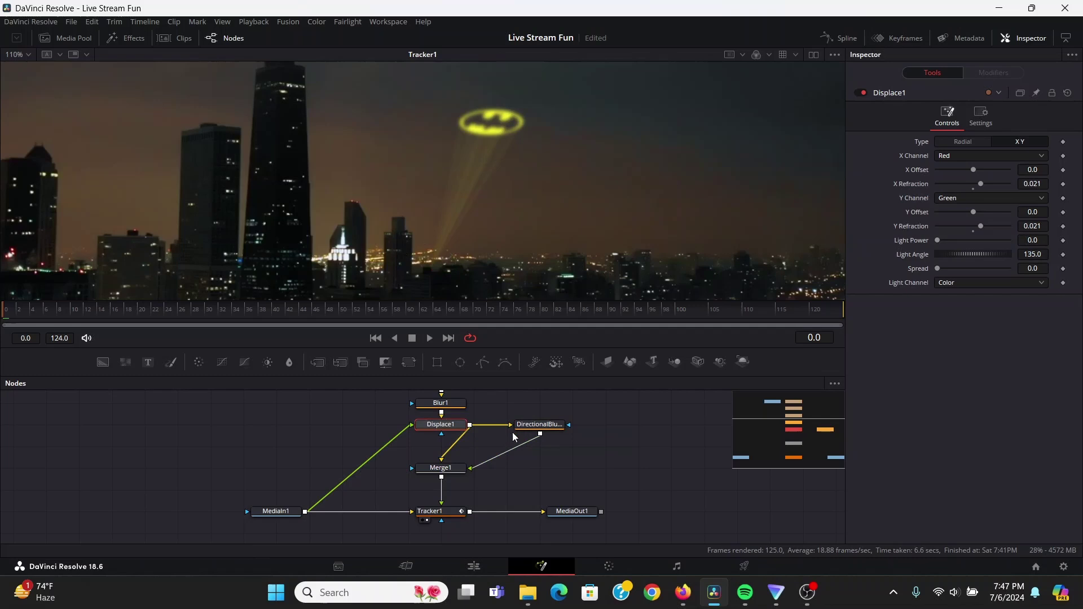
pyautogui.hotkey('ctrl', 'v')
pyautogui.moveTo(572, 429); pyautogui.dragTo(539, 473)
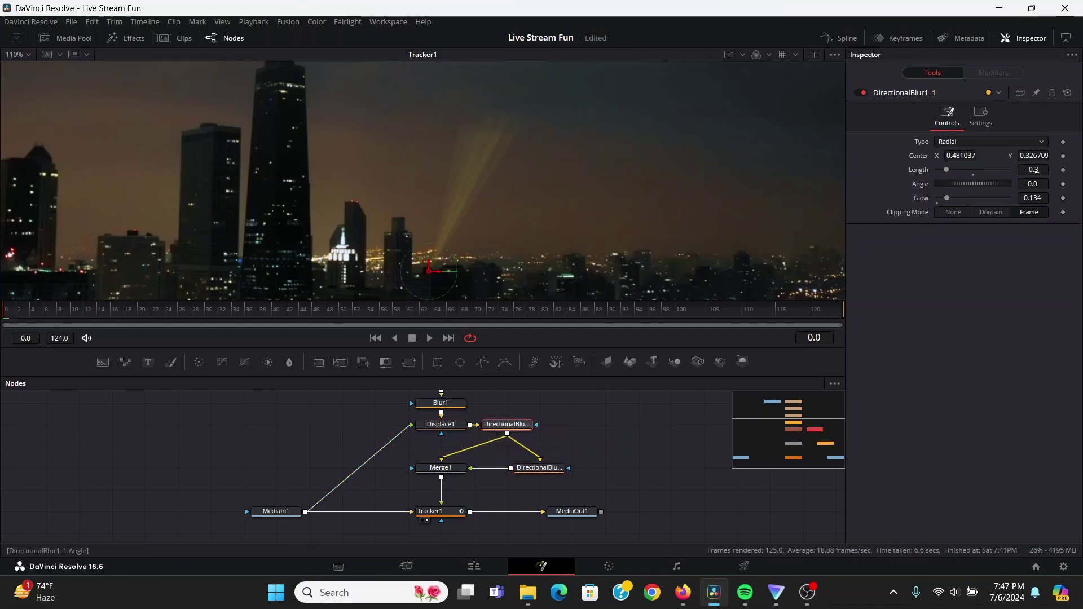
# Step: Set the copied directional blur's length to -0.00519 and its glow to 0, bypassing Blur1 while adjusting and re-enabling it
pyautogui.moveTo(1032, 169); pyautogui.dragTo(1049, 170)
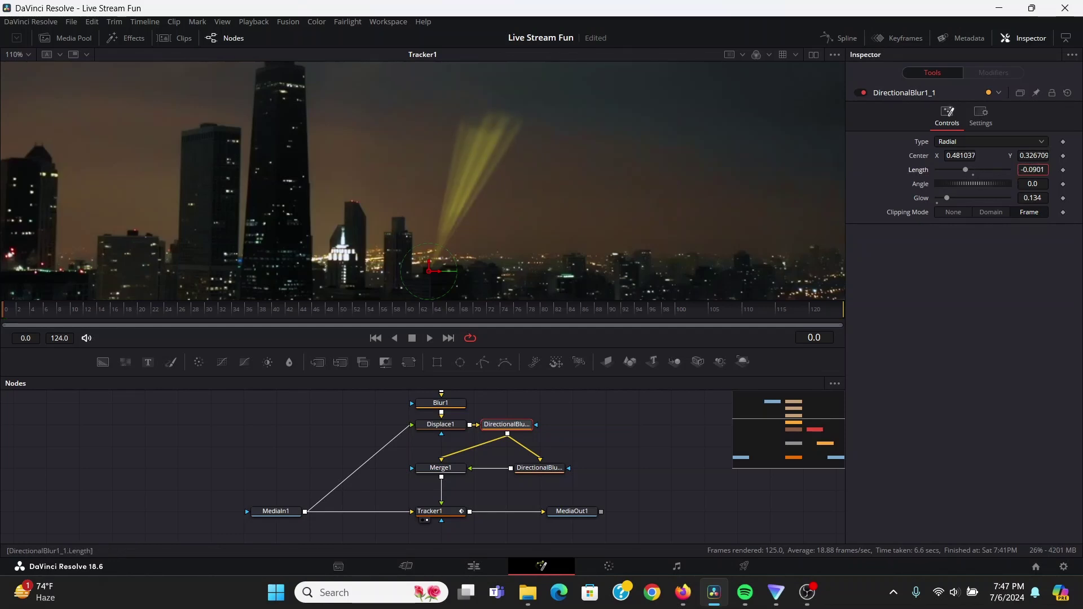
pyautogui.moveTo(965, 169); pyautogui.dragTo(975, 169)
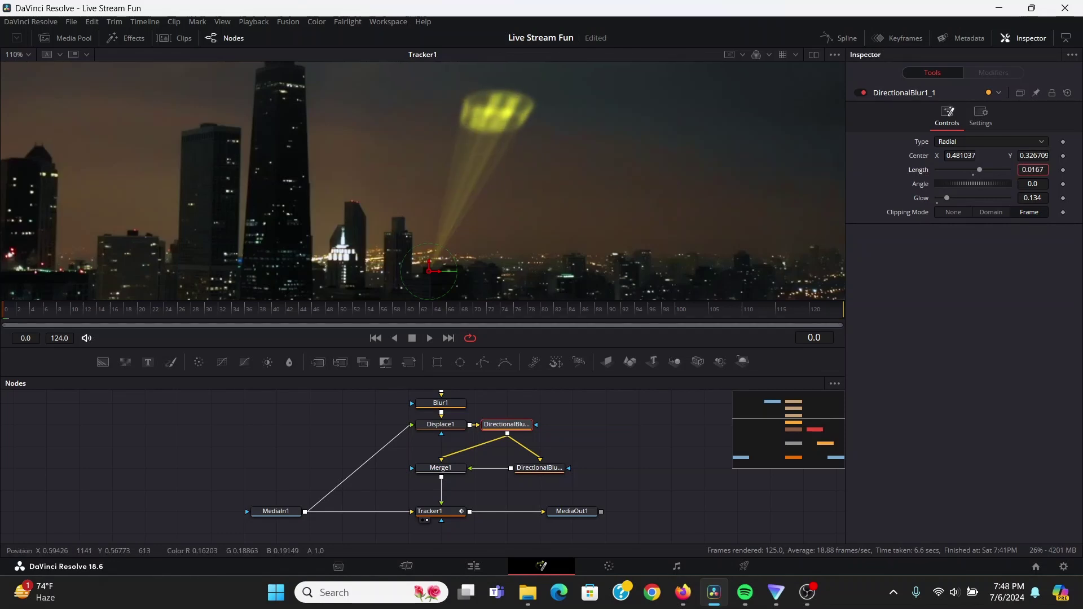
pyautogui.click(443, 406)
pyautogui.scroll(1, 443, 406)
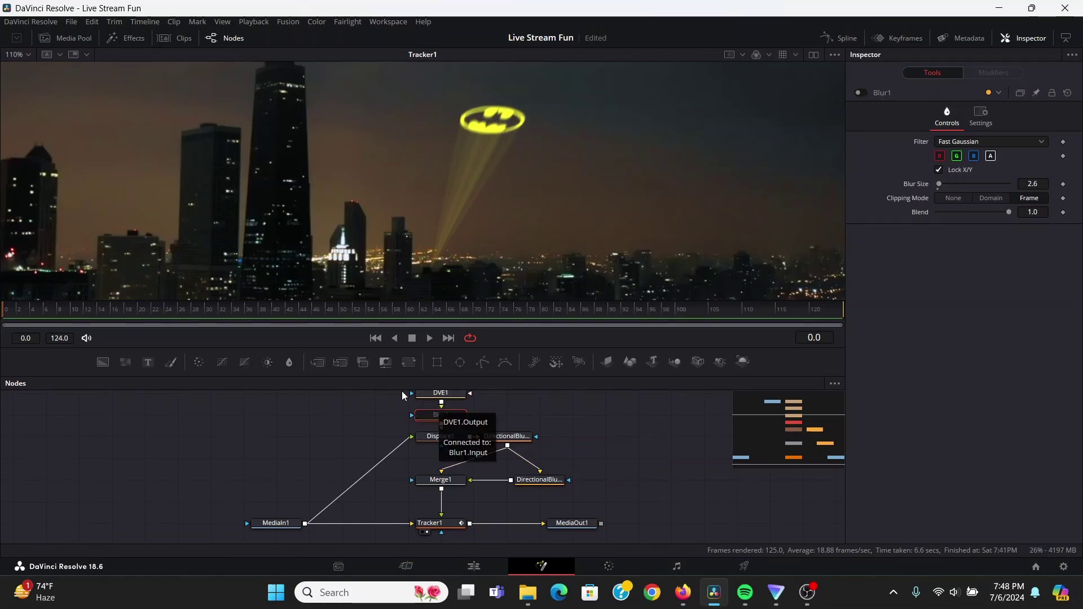
pyautogui.click(506, 436)
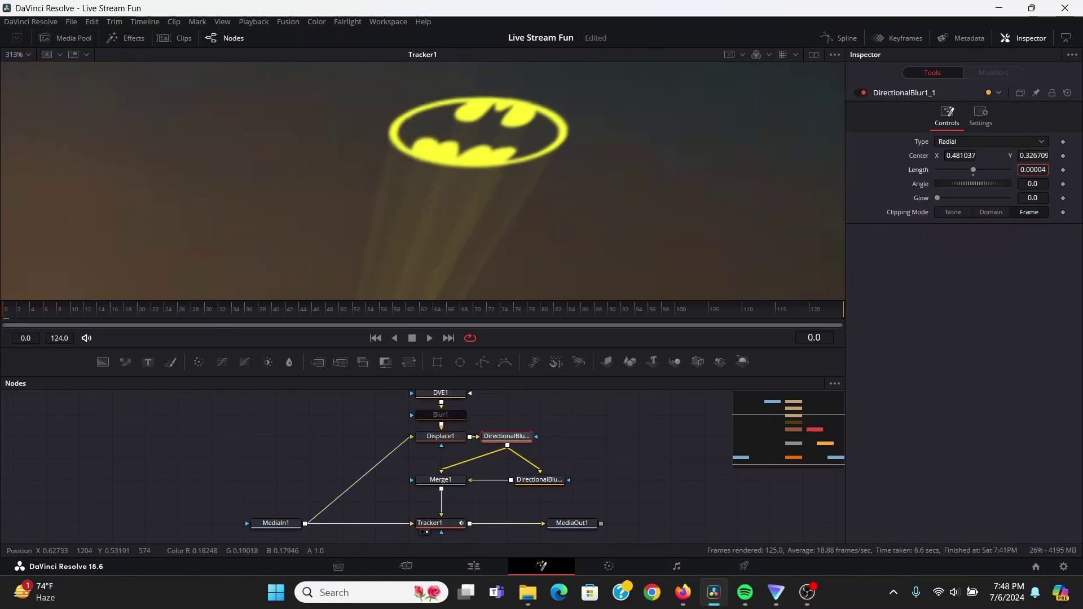
pyautogui.moveTo(974, 170); pyautogui.dragTo(971, 169)
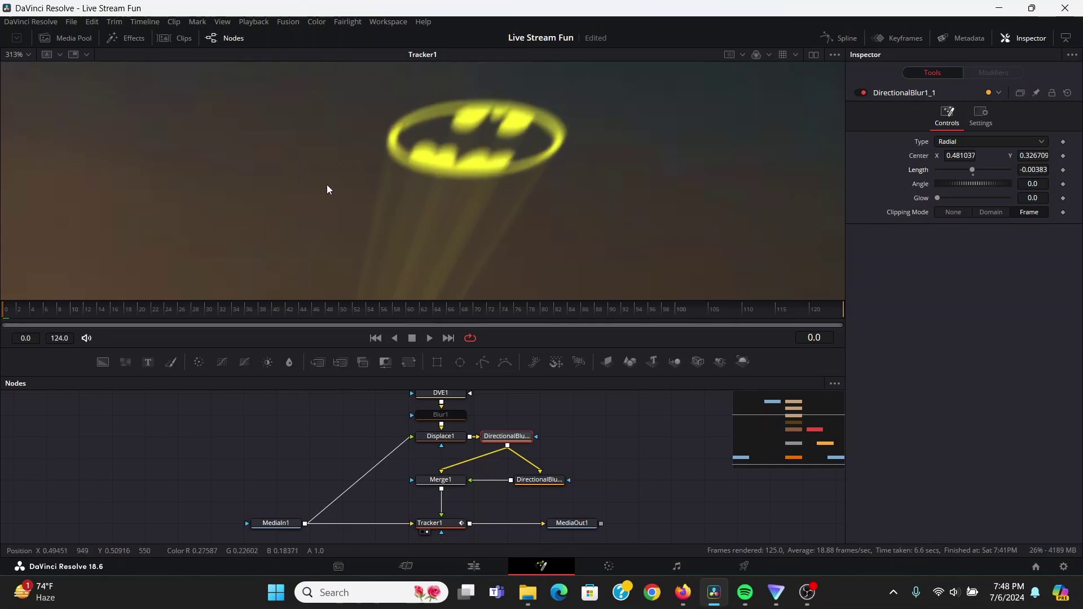
pyautogui.click(449, 417)
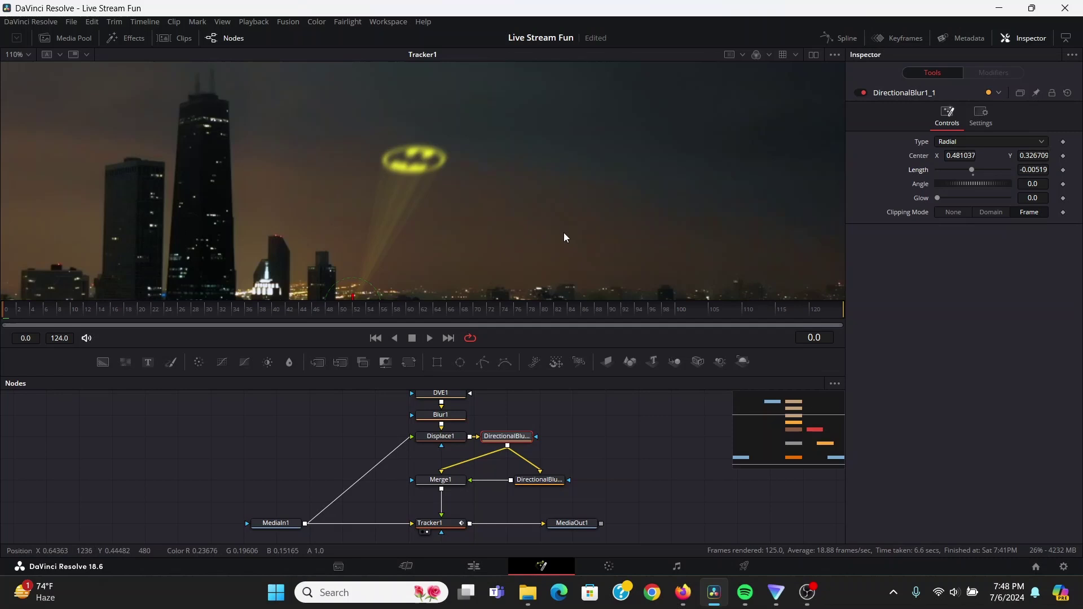
# Step: Set Blur1's blur size to 2.42
pyautogui.click(457, 416)
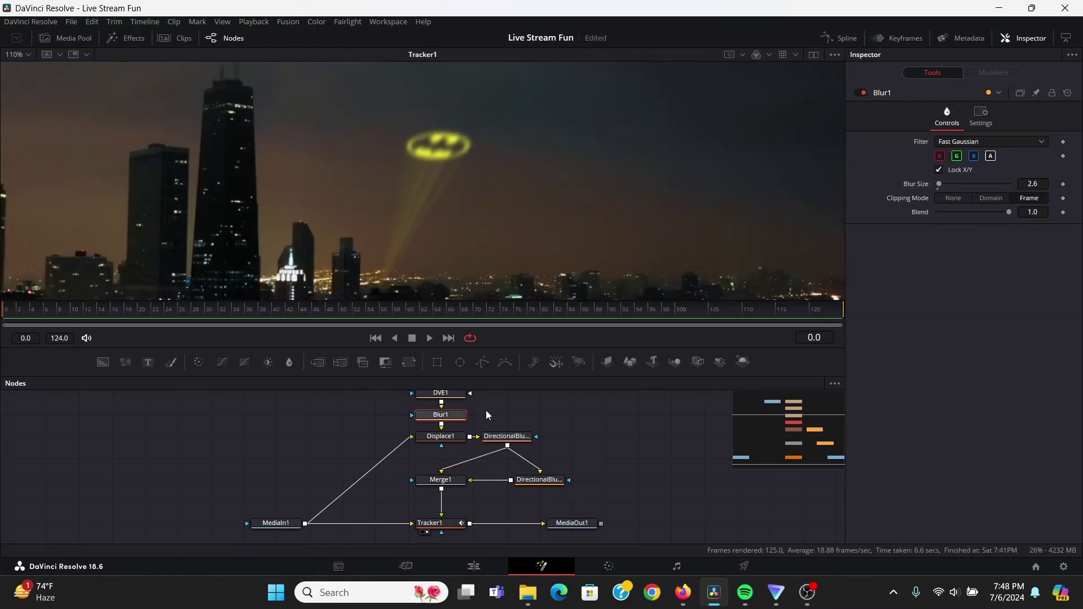
pyautogui.click(1036, 185)
pyautogui.write('2.42')
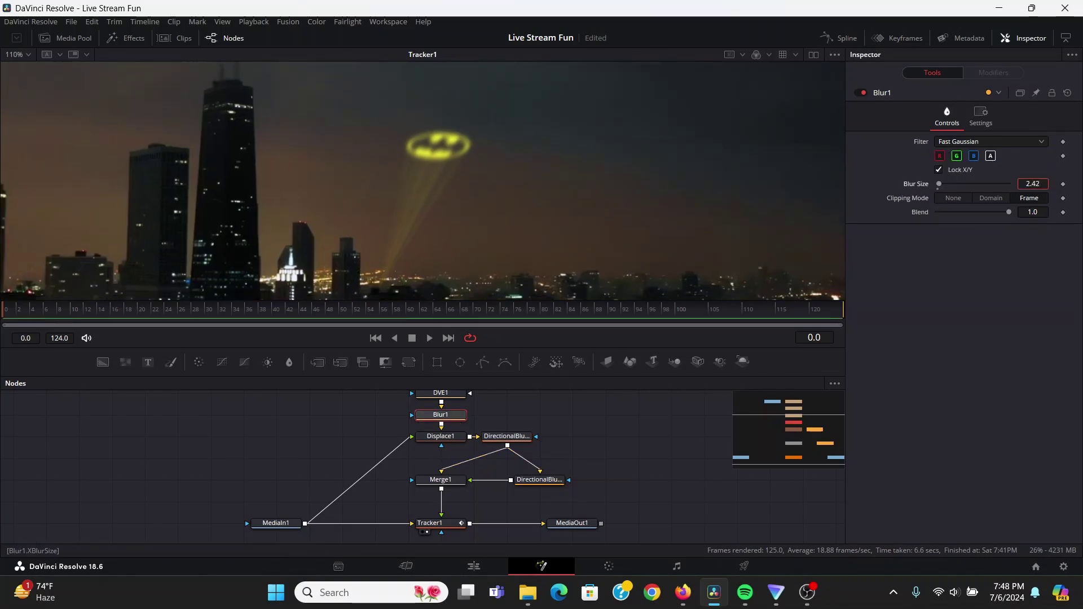
# Step: Add a Color Corrector node after Merge1, ahead of Tracker1
pyautogui.click(452, 481)
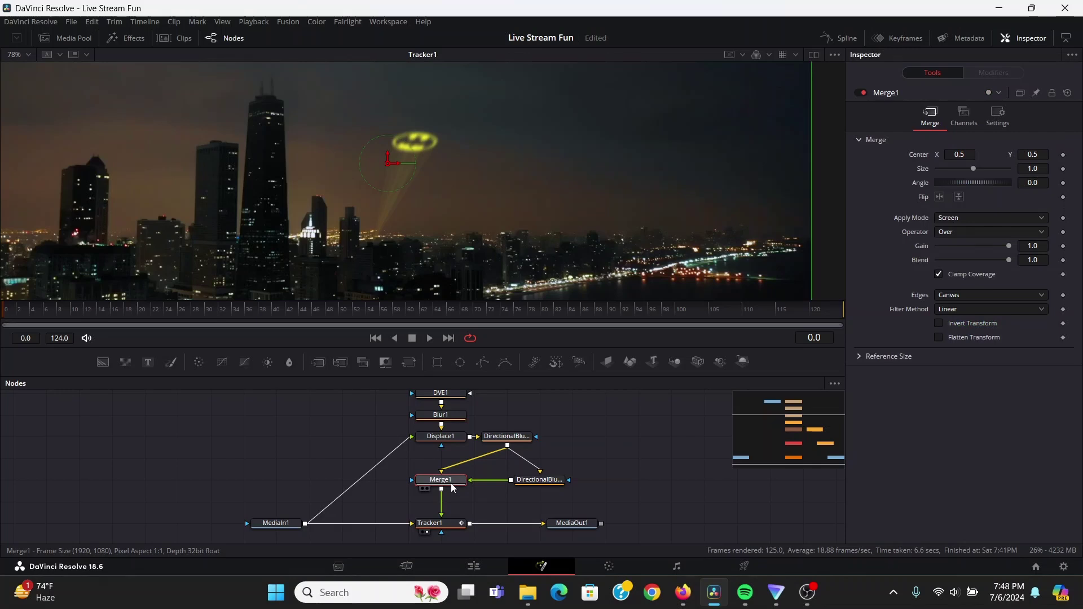
pyautogui.hotkey('shift', 'space')
pyautogui.write('cc')
pyautogui.press('Return')
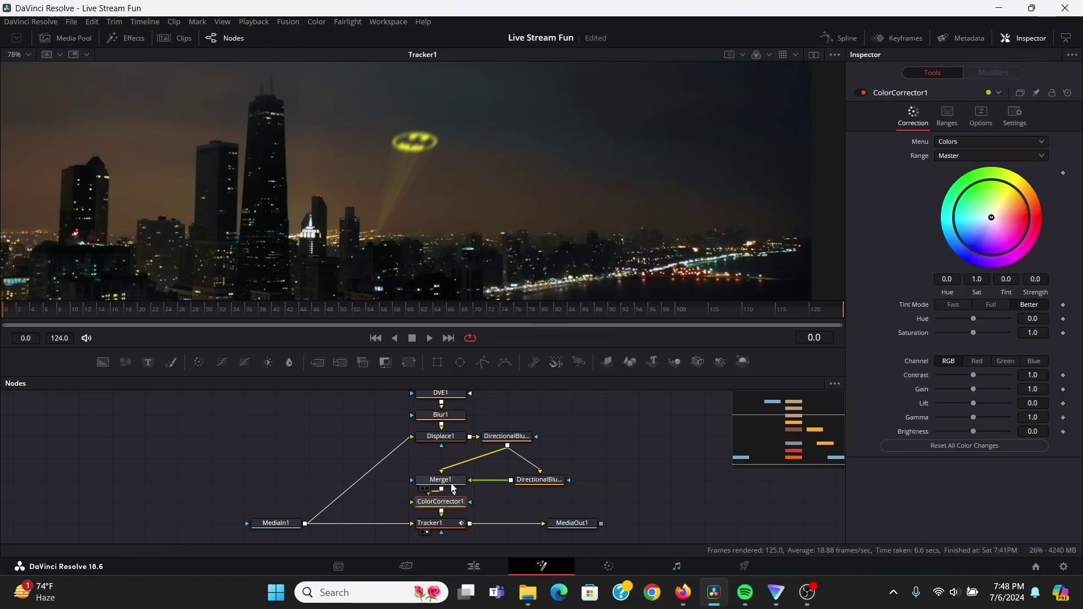
# Step: Set the color corrector's saturation to 0.581 and its hue to -0.034
pyautogui.moveTo(1033, 333); pyautogui.dragTo(958, 333)
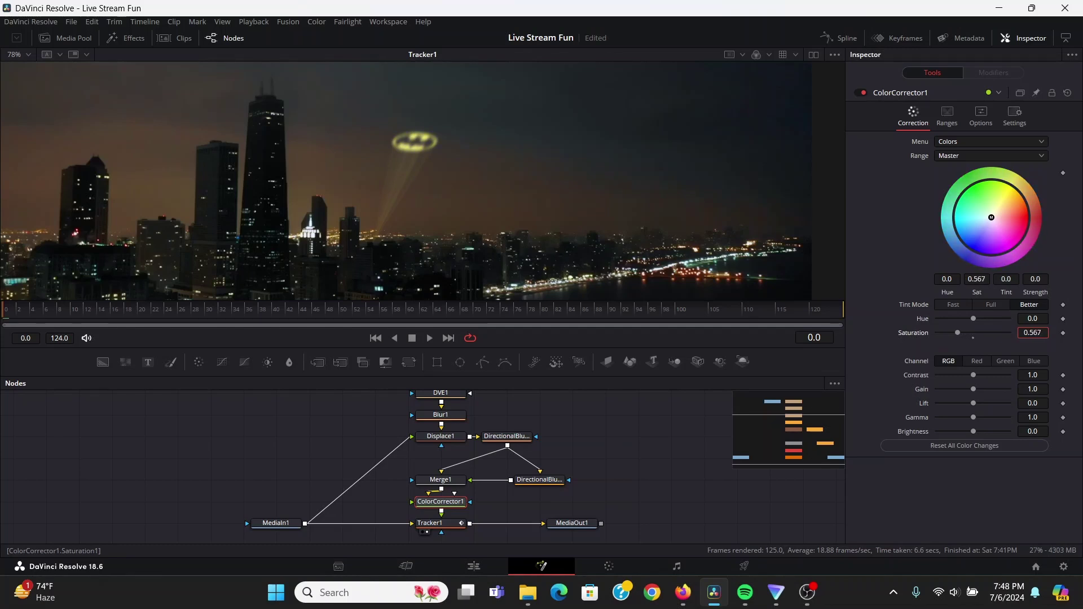
pyautogui.moveTo(1032, 333); pyautogui.dragTo(1034, 333)
pyautogui.moveTo(1039, 388); pyautogui.dragTo(1027, 389)
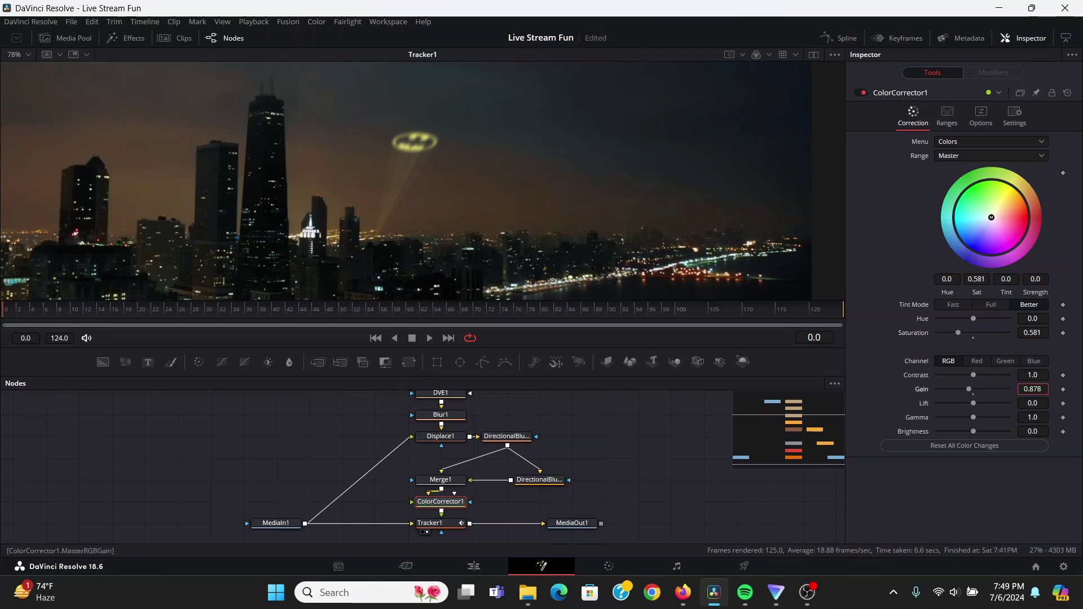
pyautogui.moveTo(1032, 319); pyautogui.dragTo(1030, 319)
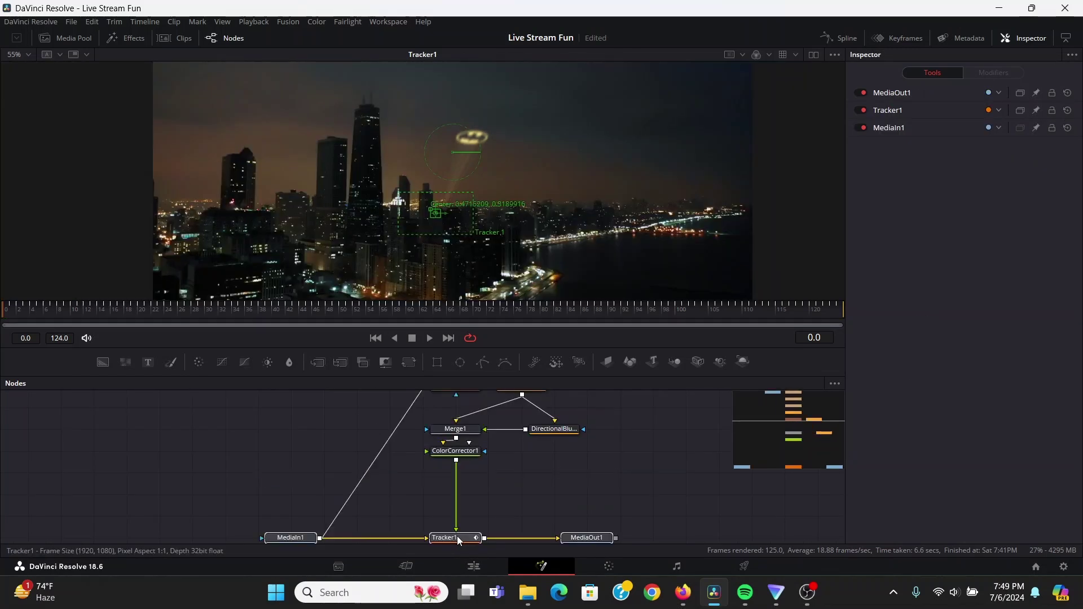
# Step: Move MediaIn1, Tracker1 and MediaOut1 down in the node graph and add a Soft Glow node after ColorCorrector1
pyautogui.click(451, 514)
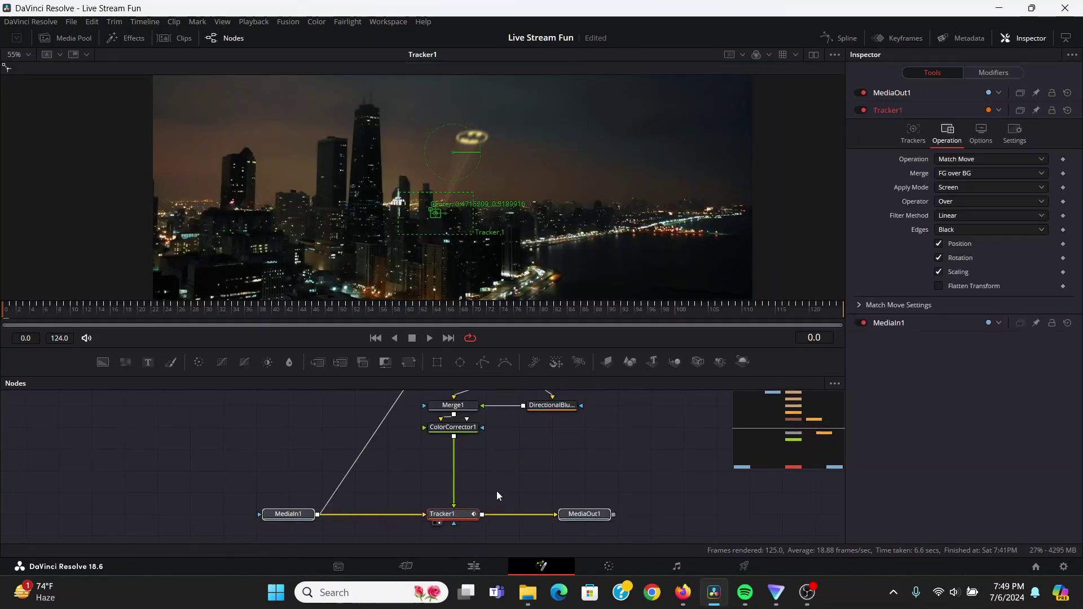
pyautogui.moveTo(465, 527); pyautogui.dragTo(467, 538)
pyautogui.click(465, 429)
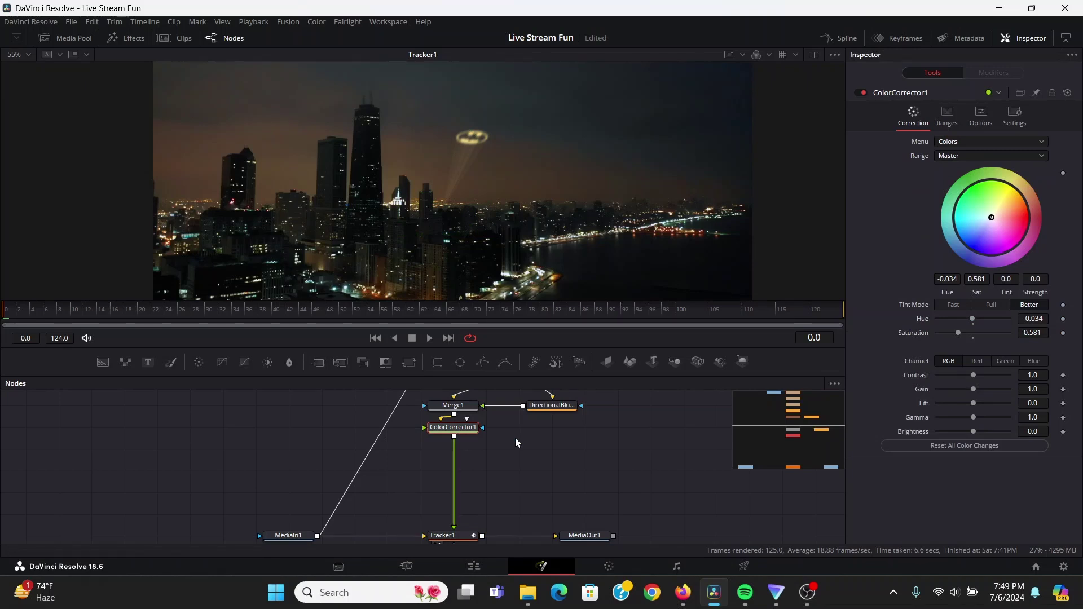
pyautogui.hotkey('shift', 'space')
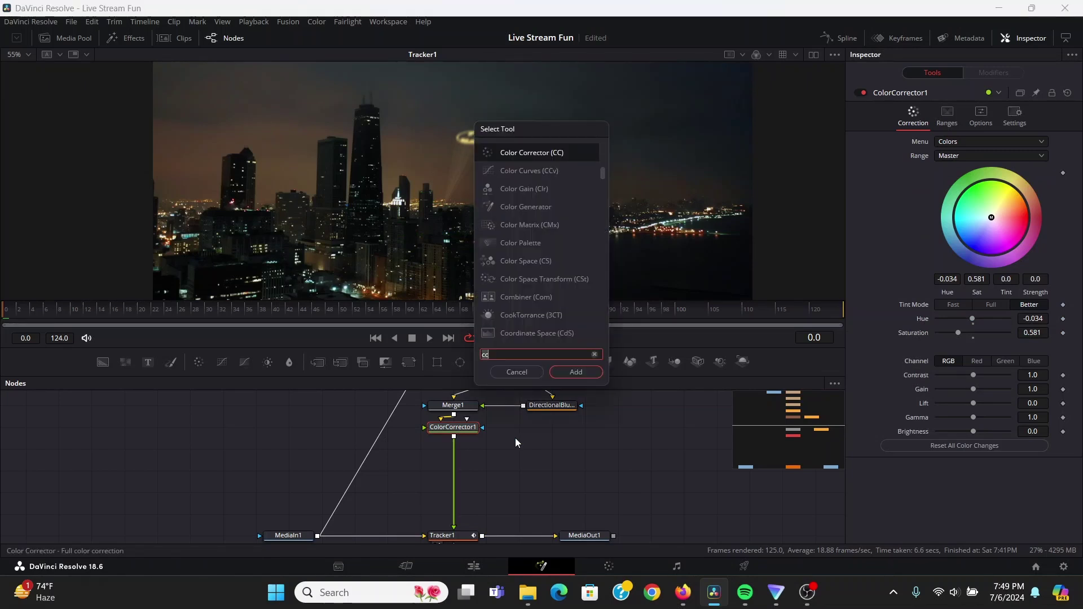
pyautogui.write('soft')
pyautogui.press('Return')
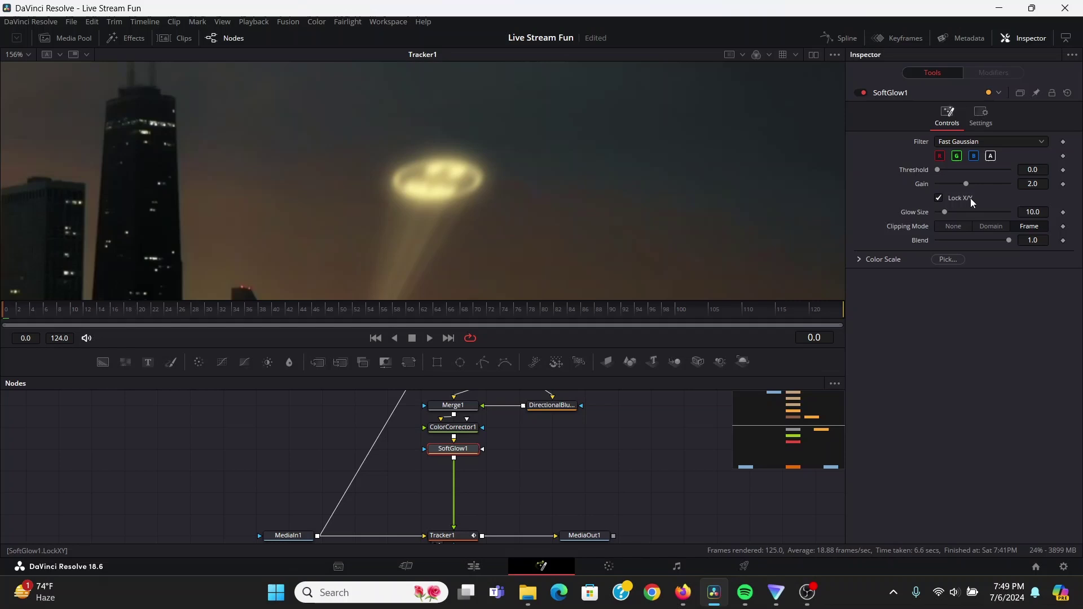
# Step: Set SoftGlow1's glow size to 2.7 and its gain to 1.465
pyautogui.click(1032, 211)
pyautogui.write('0')
pyautogui.press('Return')
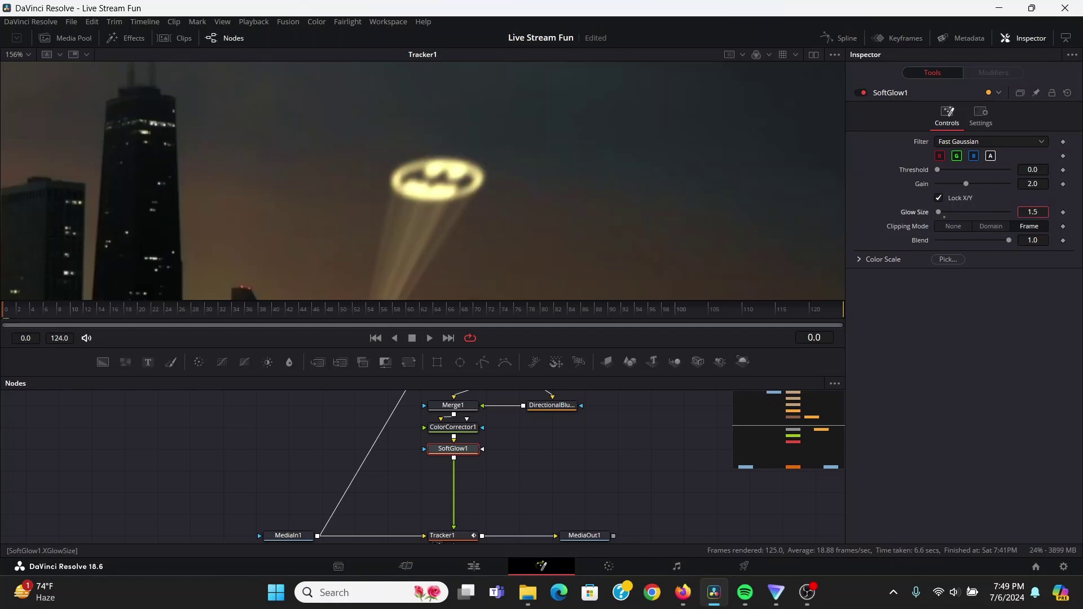
pyautogui.moveTo(1032, 212); pyautogui.dragTo(1013, 183)
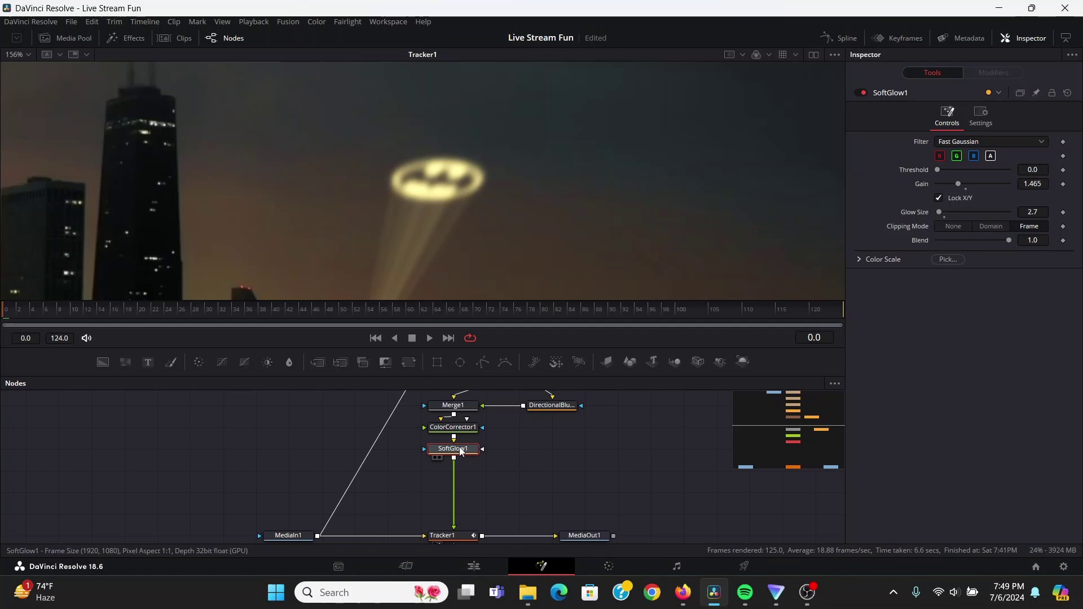
# Step: Insert a copy of SoftGlow1 after the original with a glow size of 11.0 and a gain of 0.558
pyautogui.hotkey('ctrl', 'v')
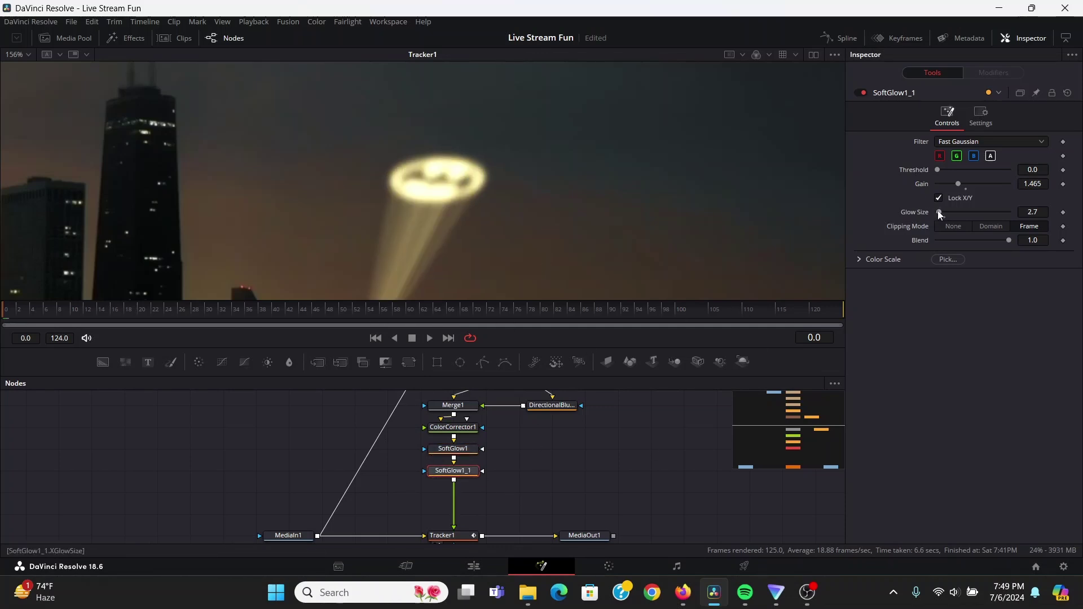
pyautogui.moveTo(939, 211); pyautogui.dragTo(942, 212)
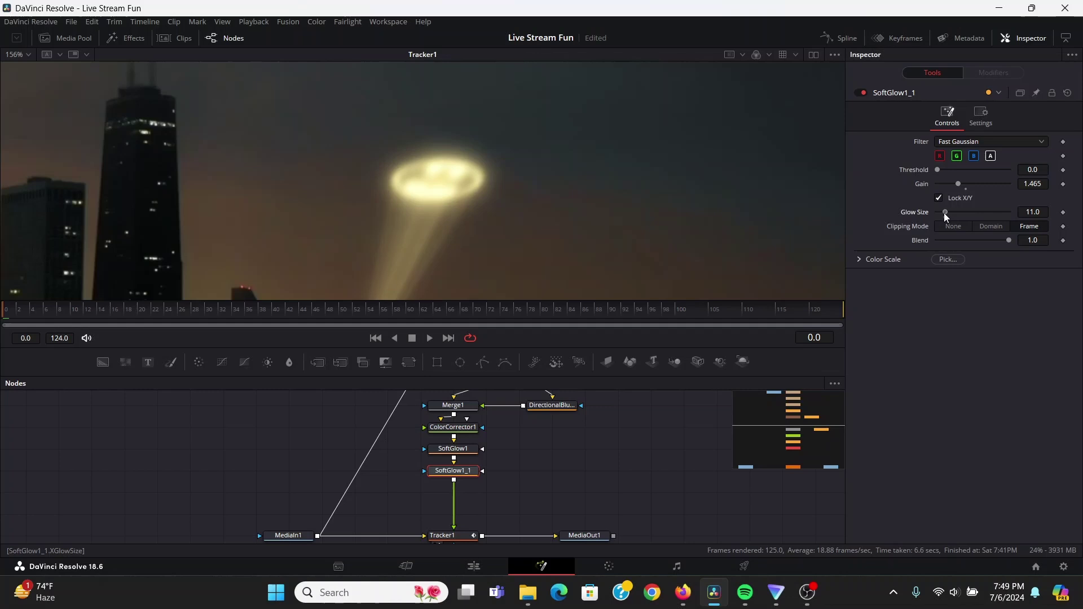
pyautogui.moveTo(1017, 184); pyautogui.dragTo(583, 189)
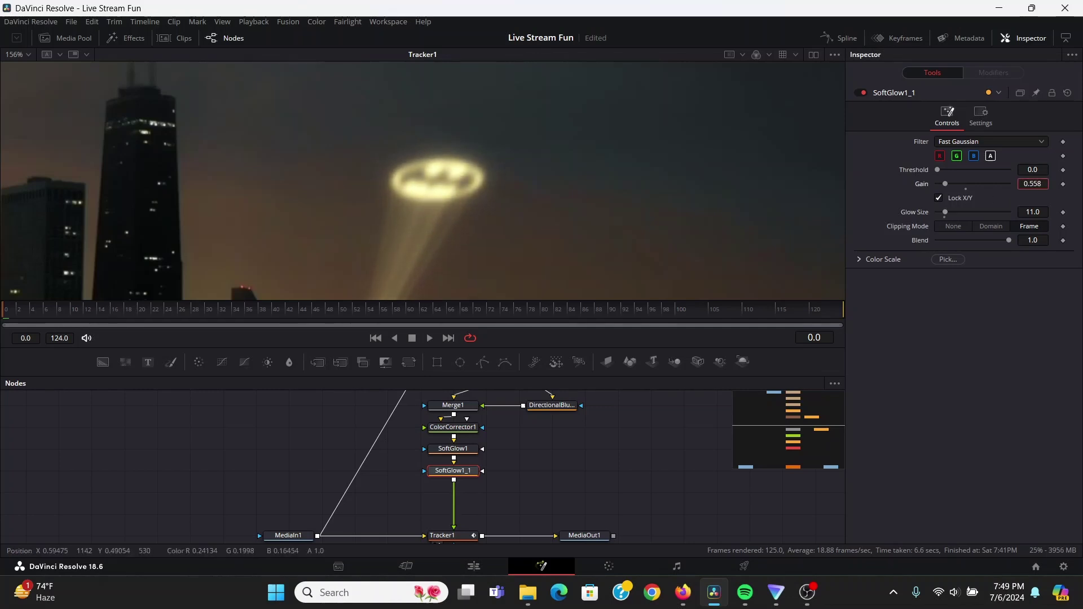
# Step: Insert a third soft glow before Tracker1 with a glow size of 55.9 and a gain of 1.238
pyautogui.hotkey('ctrl', 'v')
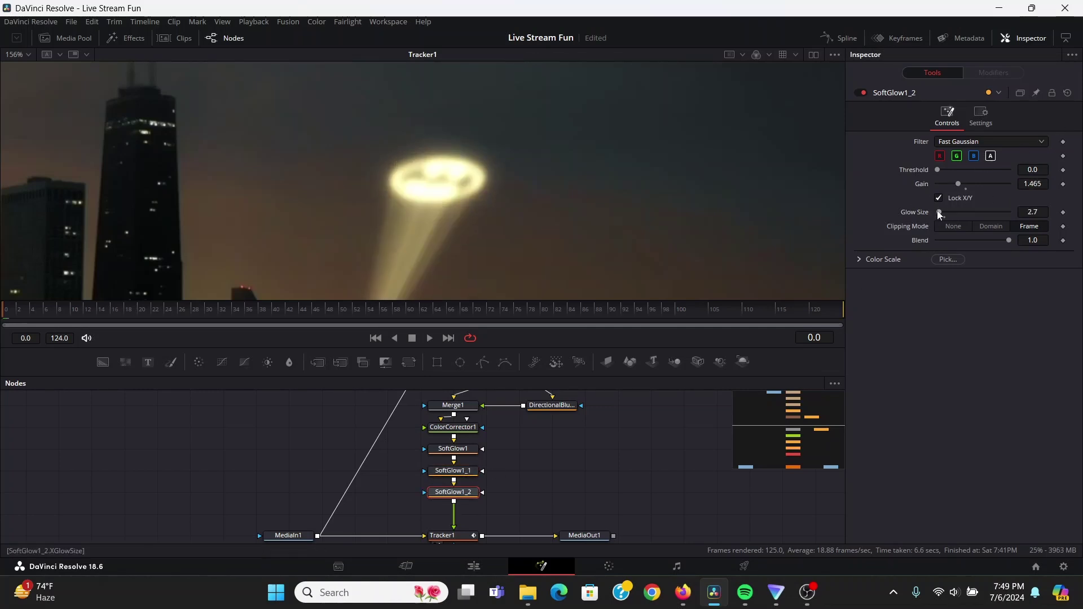
pyautogui.moveTo(940, 212); pyautogui.dragTo(976, 212)
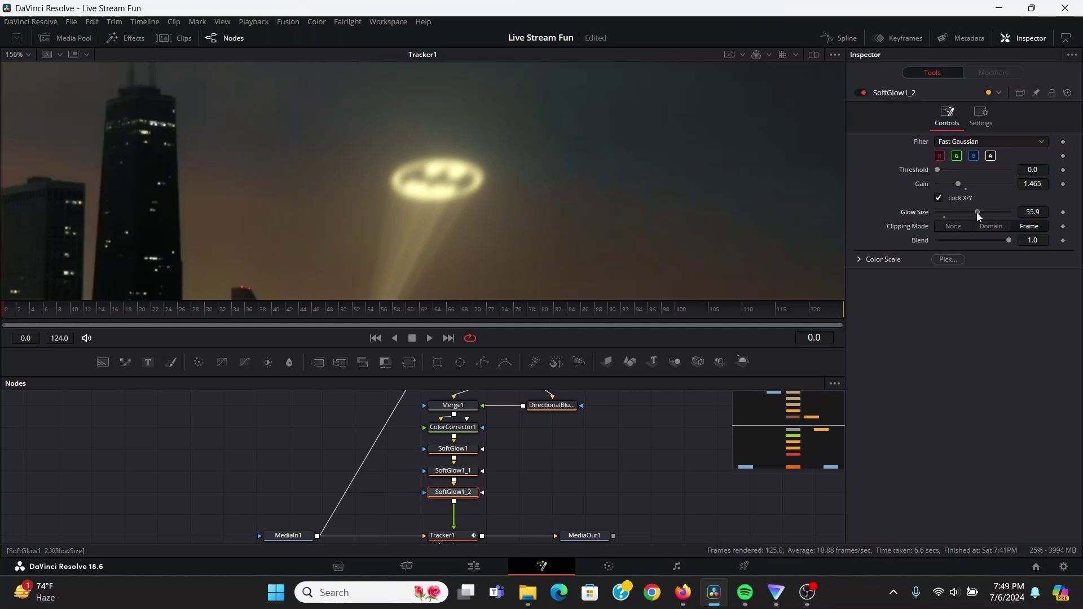
pyautogui.moveTo(1043, 185); pyautogui.dragTo(934, 185)
pyautogui.hotkey('ctrl', 'f')
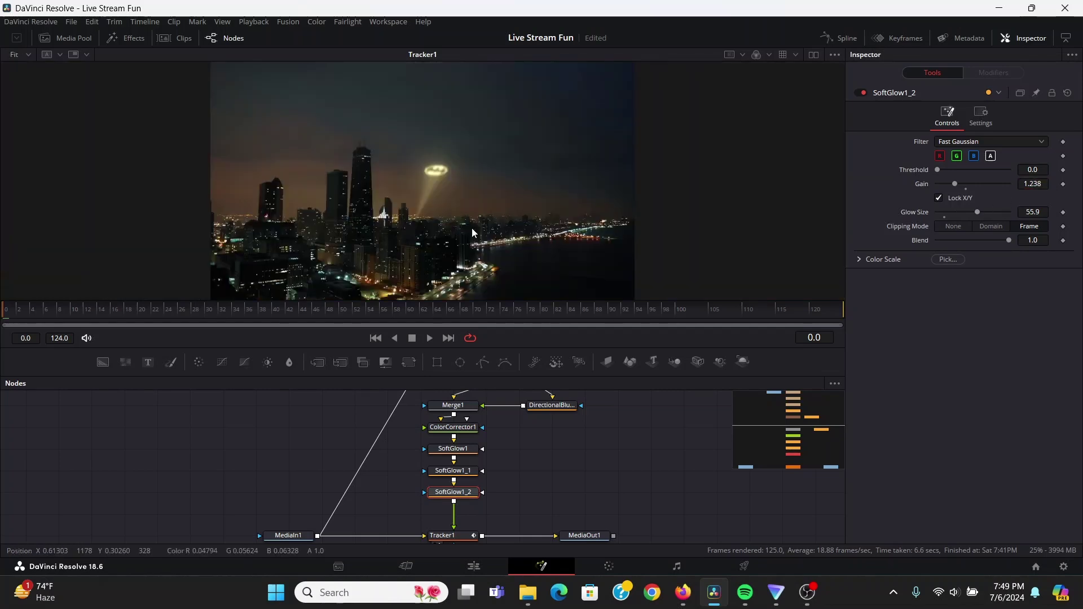